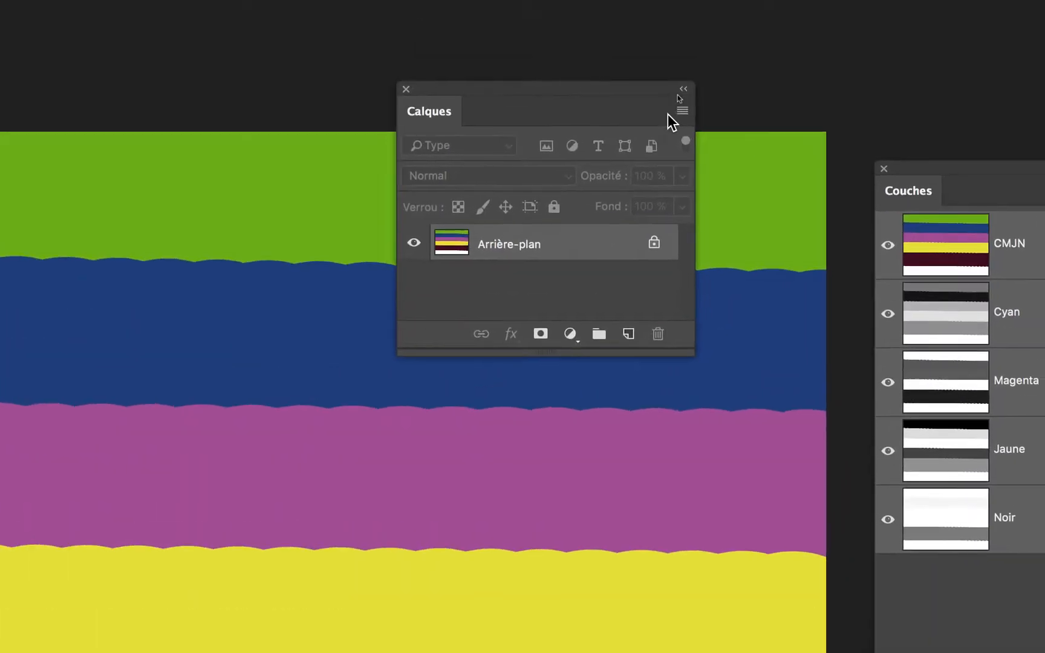
- Set the Calques panel thumbnails to the largest size and resize the panel
{"action": "left_click", "coordinate": [684, 92]}
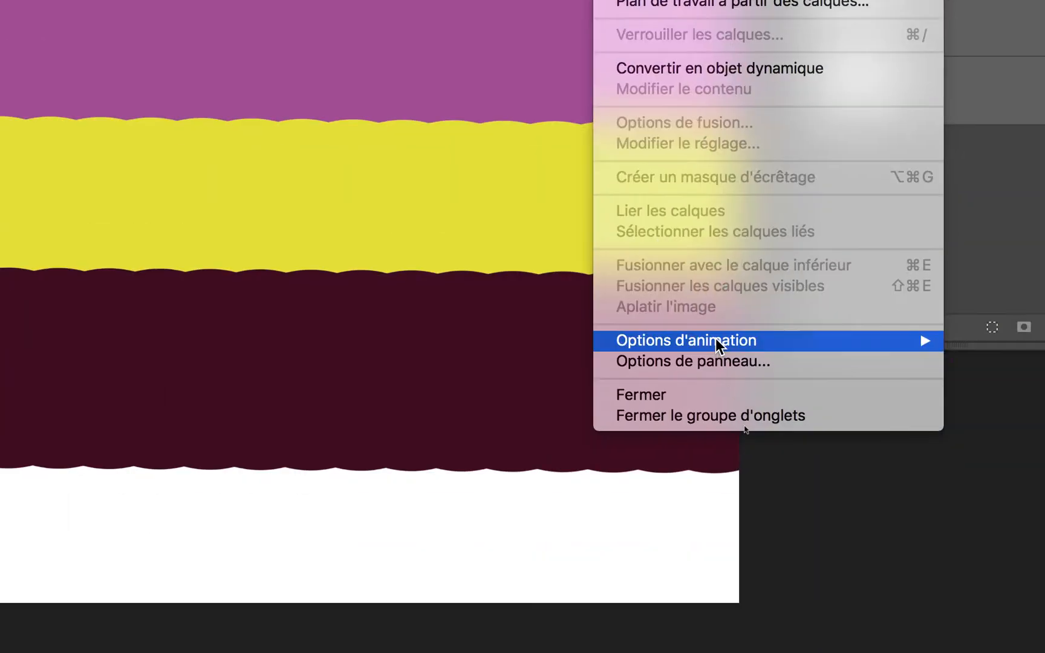
{"action": "left_click", "coordinate": [717, 342]}
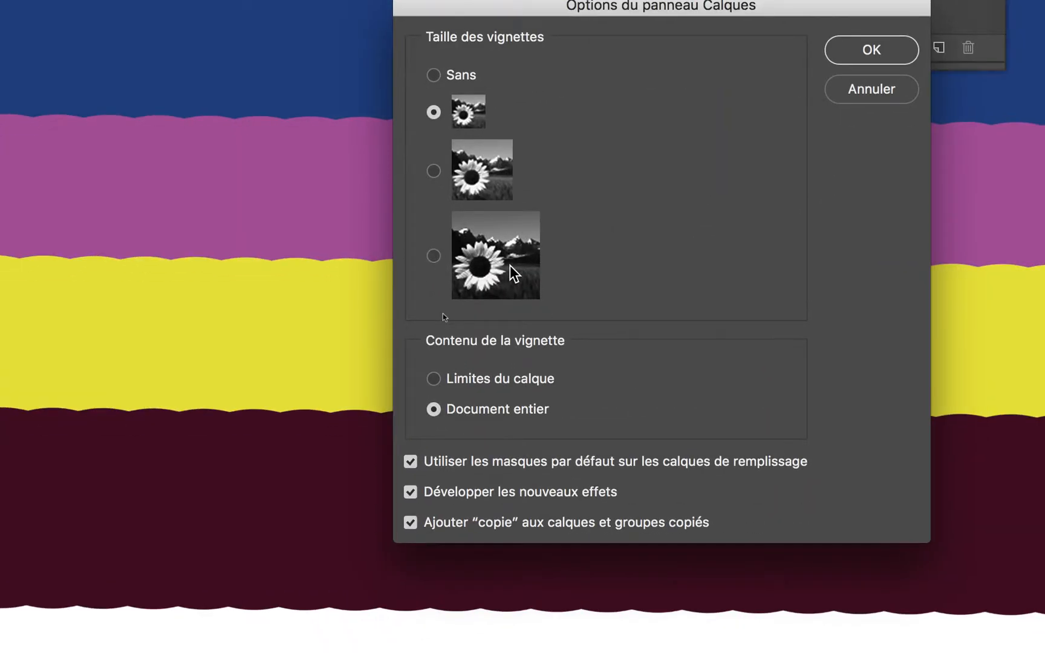
{"action": "left_click", "coordinate": [511, 267]}
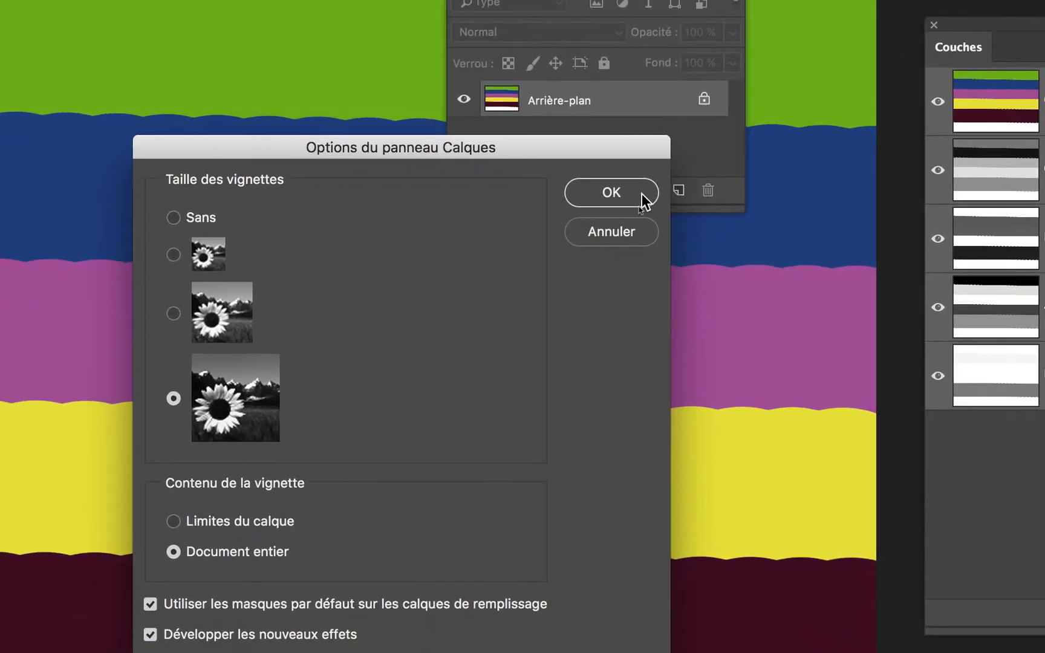
{"action": "left_click", "coordinate": [872, 50]}
{"action": "left_click_drag", "start_coordinate": [701, 209], "coordinate": [744, 617]}
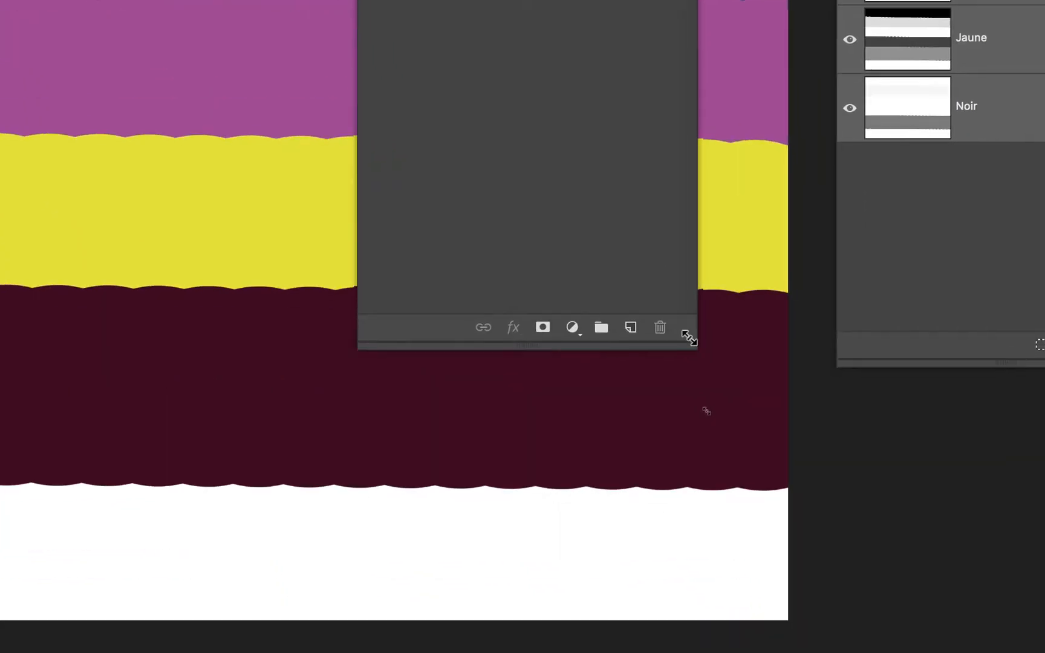
{"action": "left_click_drag", "start_coordinate": [690, 339], "coordinate": [694, 189]}
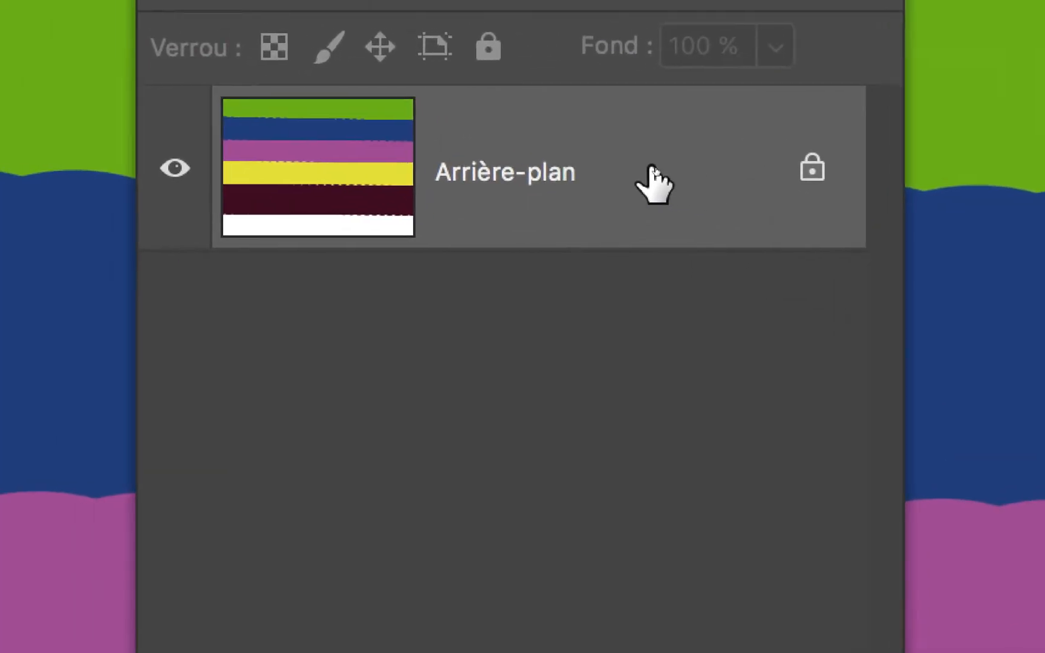
- Convert the locked Arrière-plan background into a regular layer with the default settings
{"action": "double_click", "coordinate": [518, 148]}
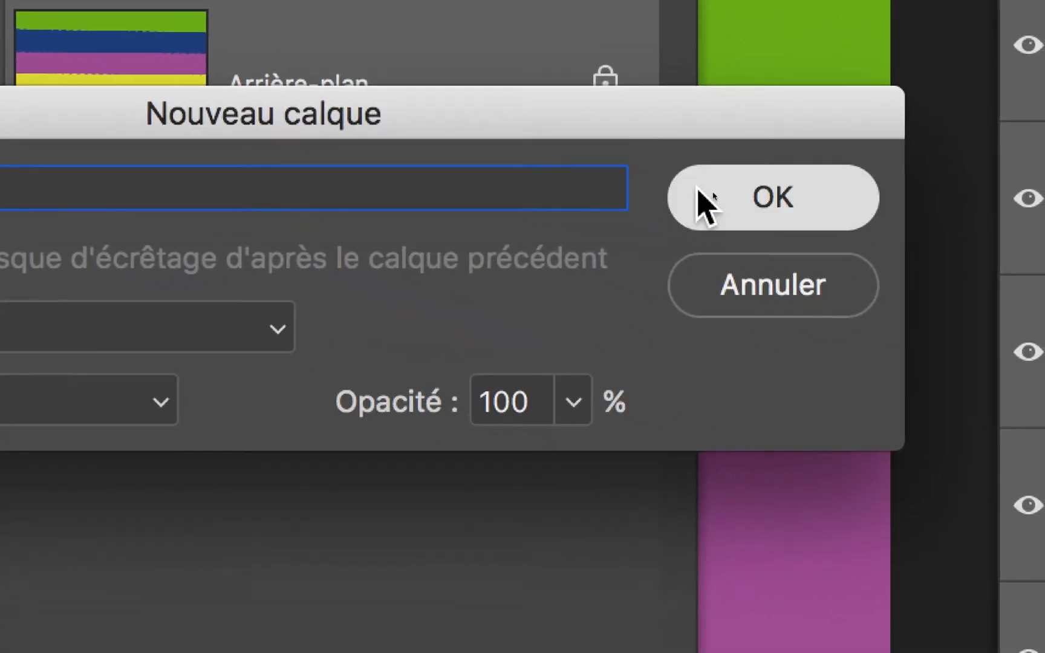
{"action": "left_click", "coordinate": [913, 281]}
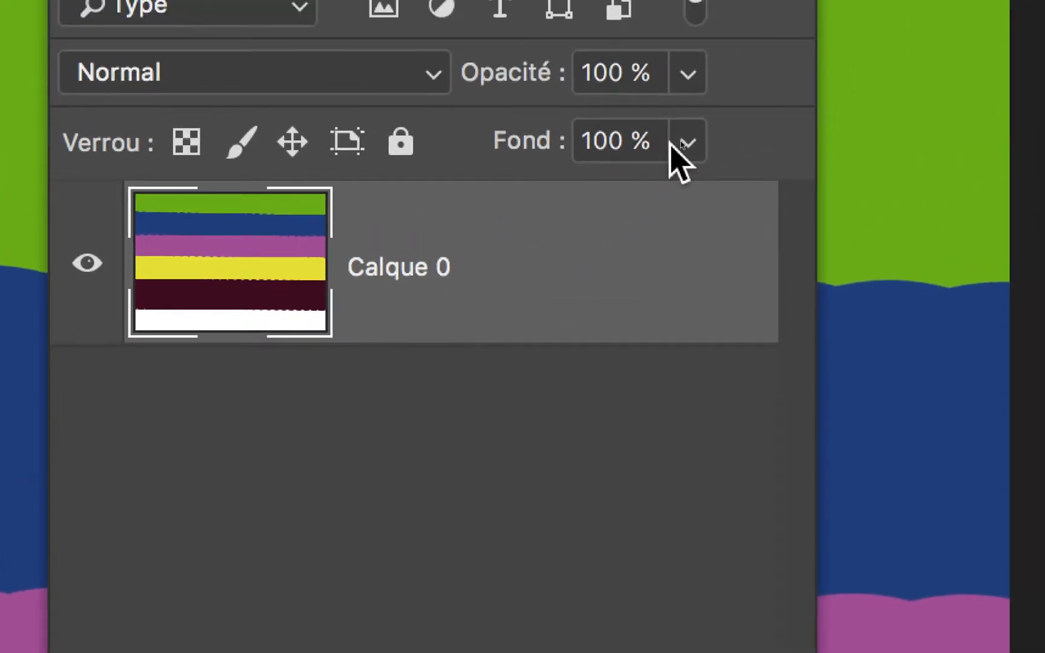
{"action": "left_click", "coordinate": [741, 69]}
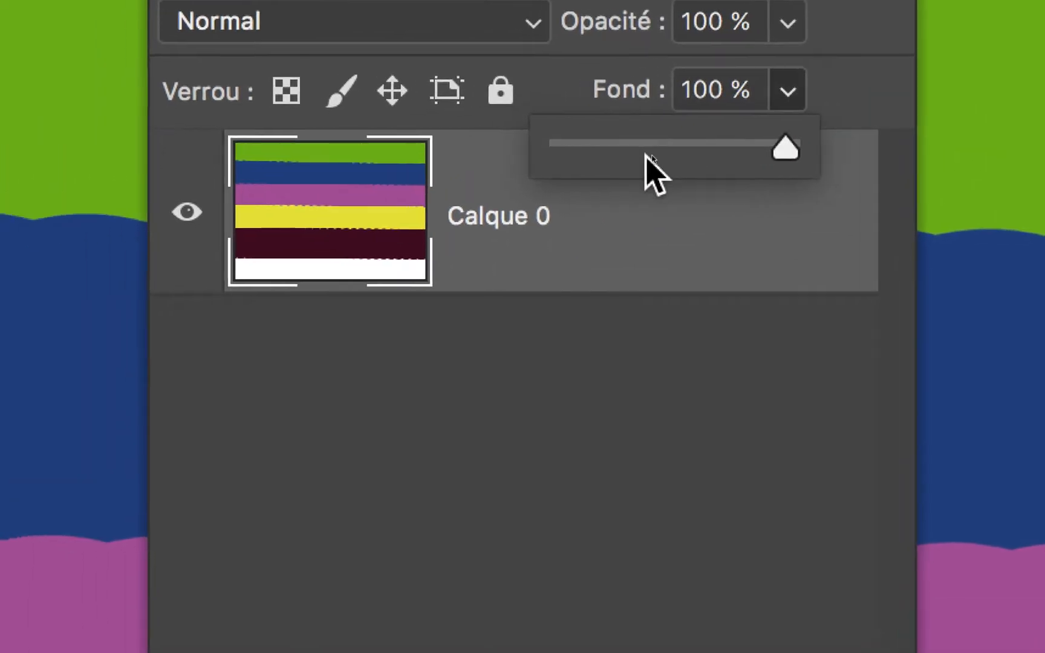
{"action": "left_click_drag", "start_coordinate": [534, 205], "coordinate": [647, 194]}
{"action": "left_click_drag", "start_coordinate": [668, 155], "coordinate": [742, 175]}
{"action": "left_click", "coordinate": [696, 41]}
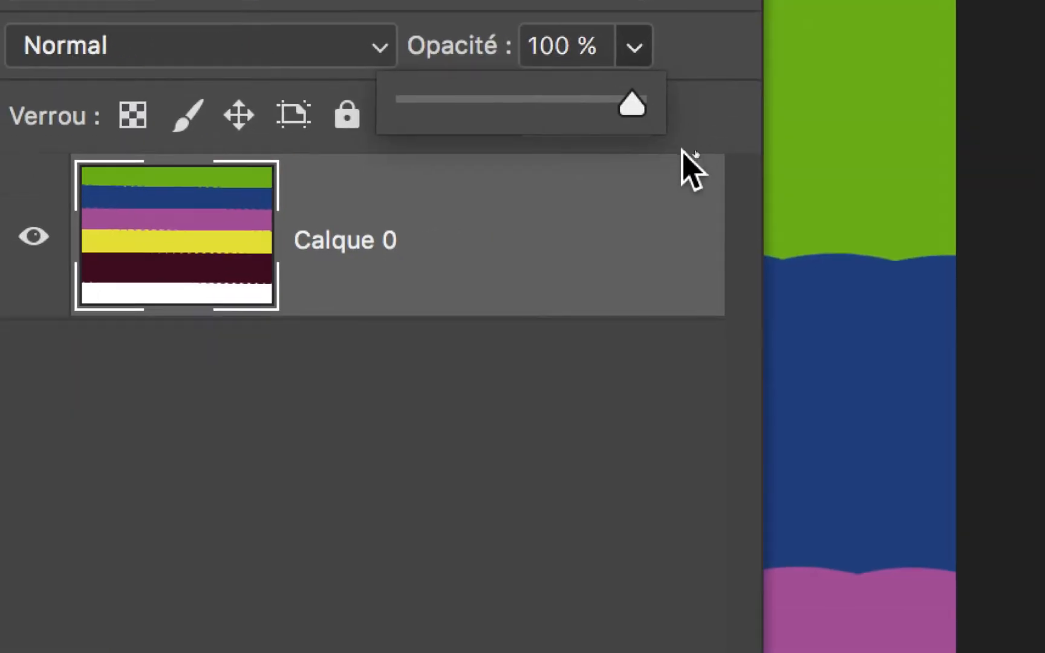
{"action": "left_click", "coordinate": [658, 248]}
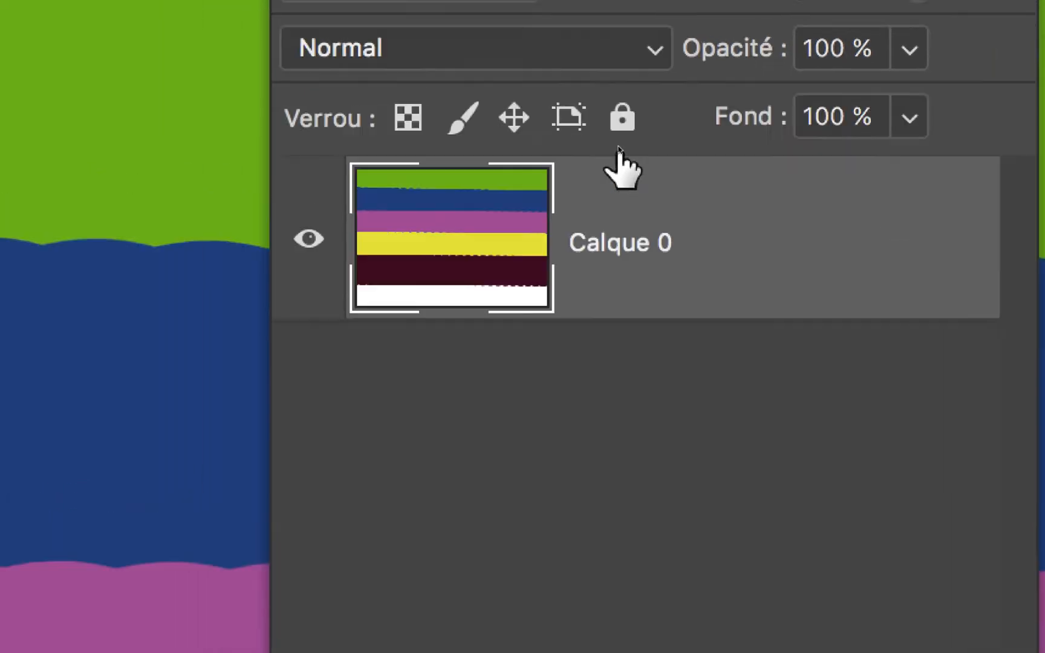
- Lock all attributes of the striped layer and add a new empty layer above it
{"action": "left_click", "coordinate": [524, 47]}
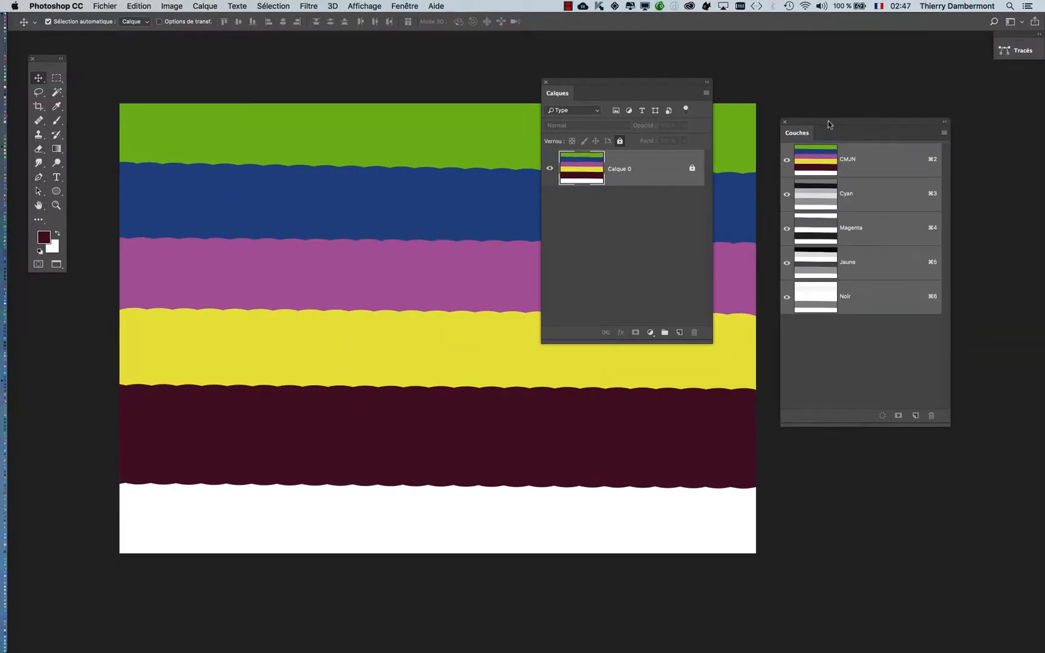
{"action": "left_click_drag", "start_coordinate": [828, 120], "coordinate": [869, 148]}
{"action": "left_click_drag", "start_coordinate": [656, 82], "coordinate": [730, 67]}
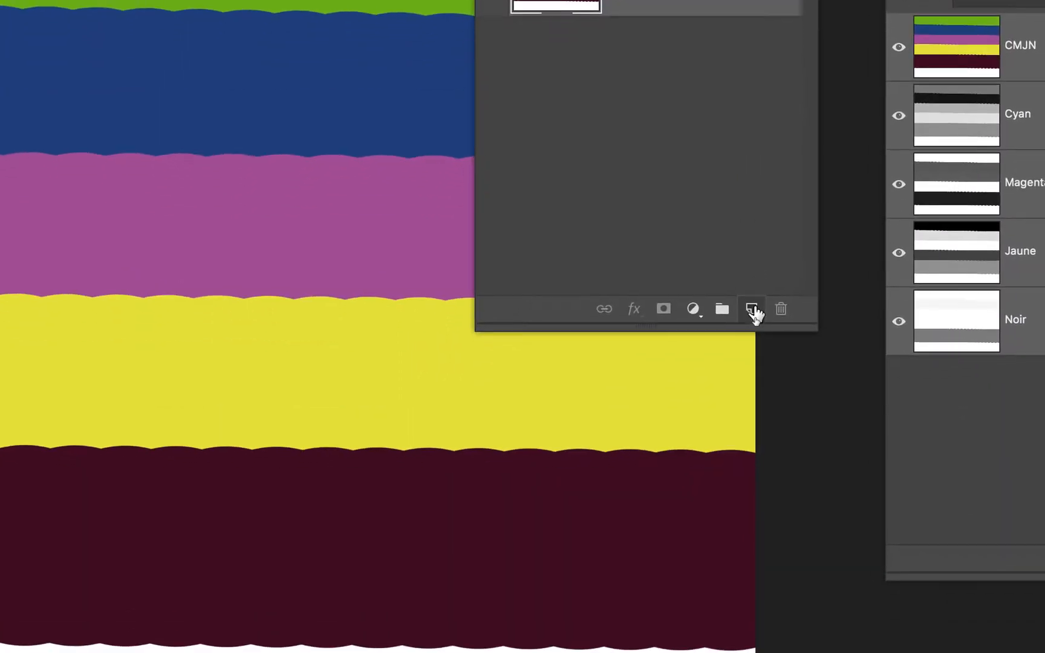
{"action": "left_click", "coordinate": [753, 318]}
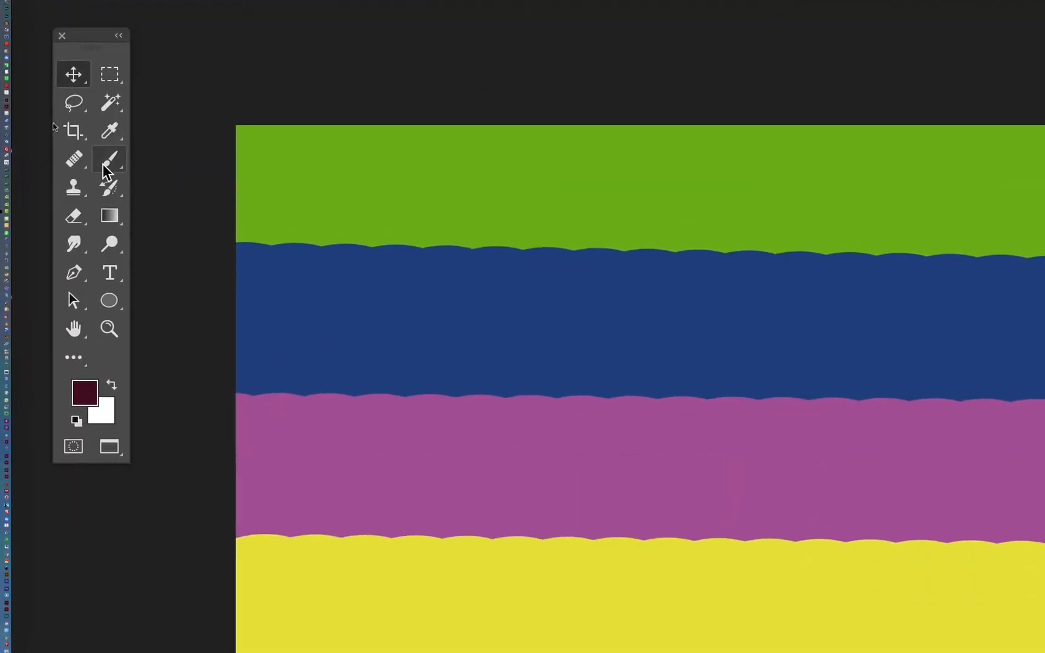
- Activate the Brush tool (Outil Pinceau) and set the foreground color to black, #000000
{"action": "left_click", "coordinate": [105, 165]}
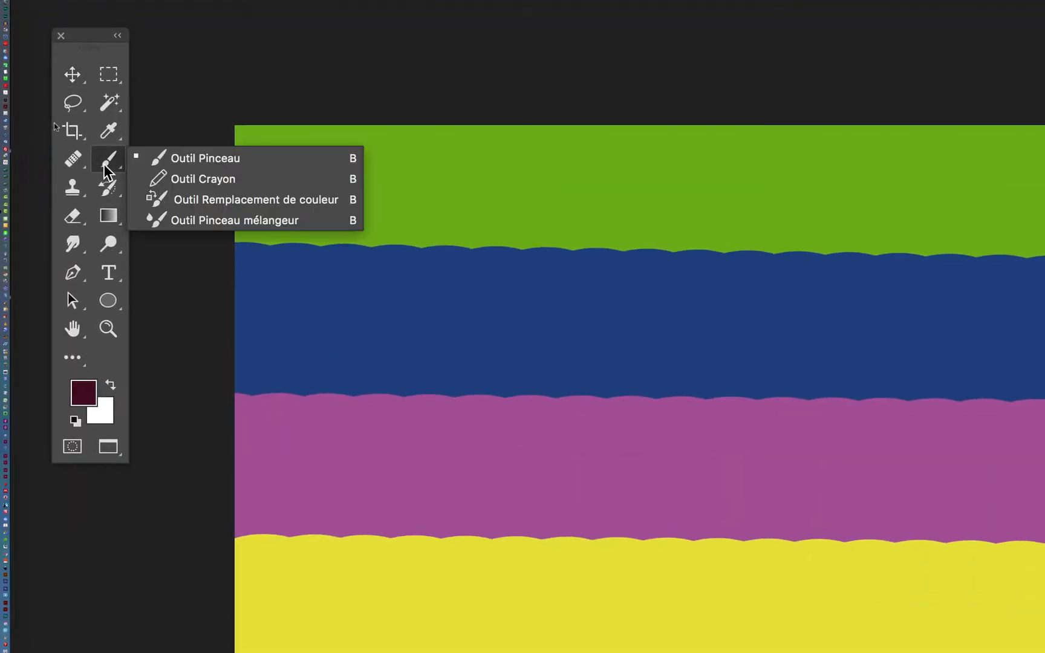
{"action": "left_click", "coordinate": [157, 161]}
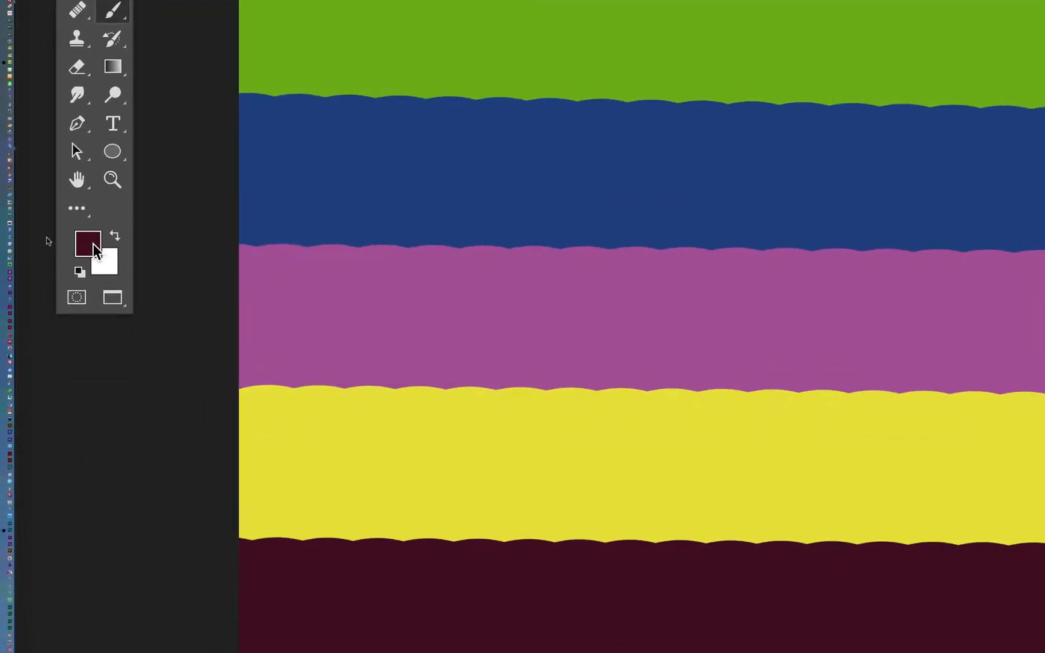
{"action": "left_click", "coordinate": [93, 244]}
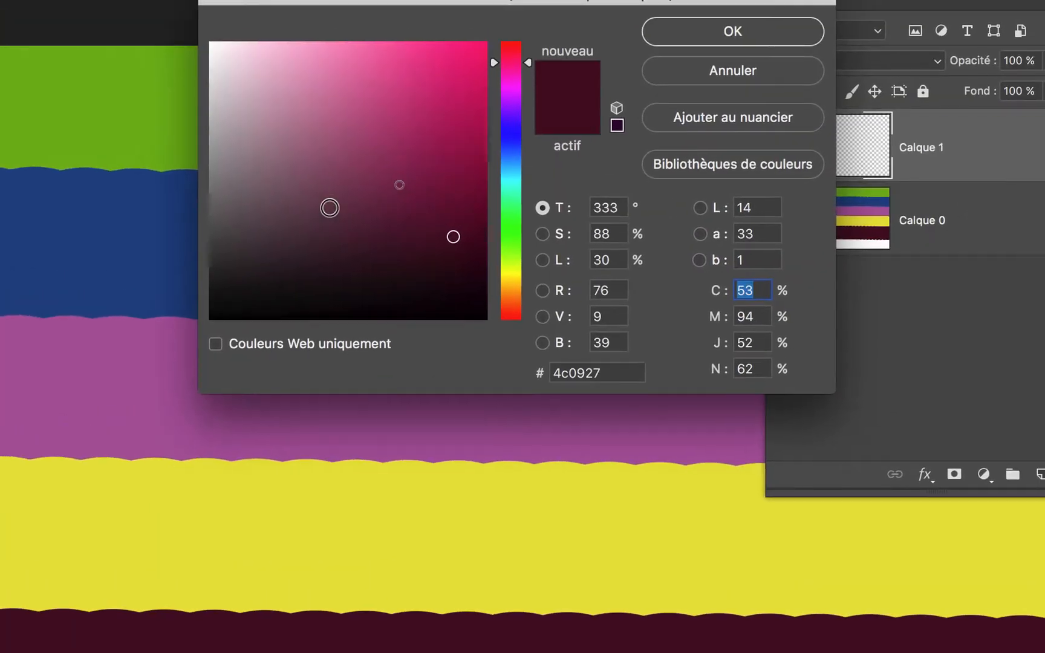
{"action": "left_click_drag", "start_coordinate": [795, 137], "coordinate": [735, 200]}
{"action": "left_click_drag", "start_coordinate": [309, 230], "coordinate": [245, 284]}
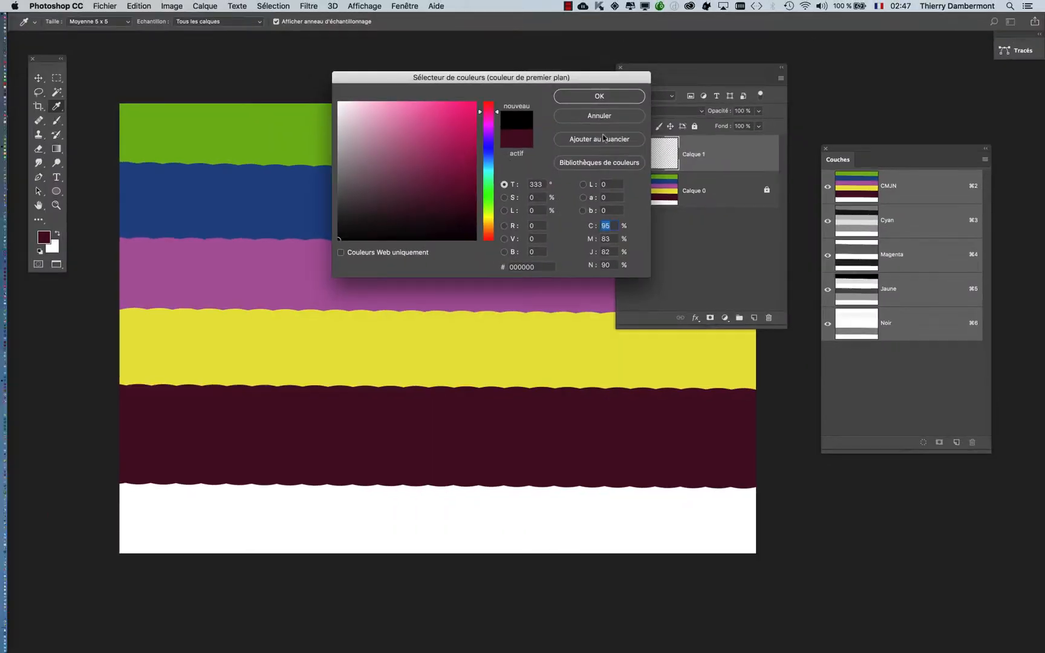
{"action": "left_click", "coordinate": [602, 94]}
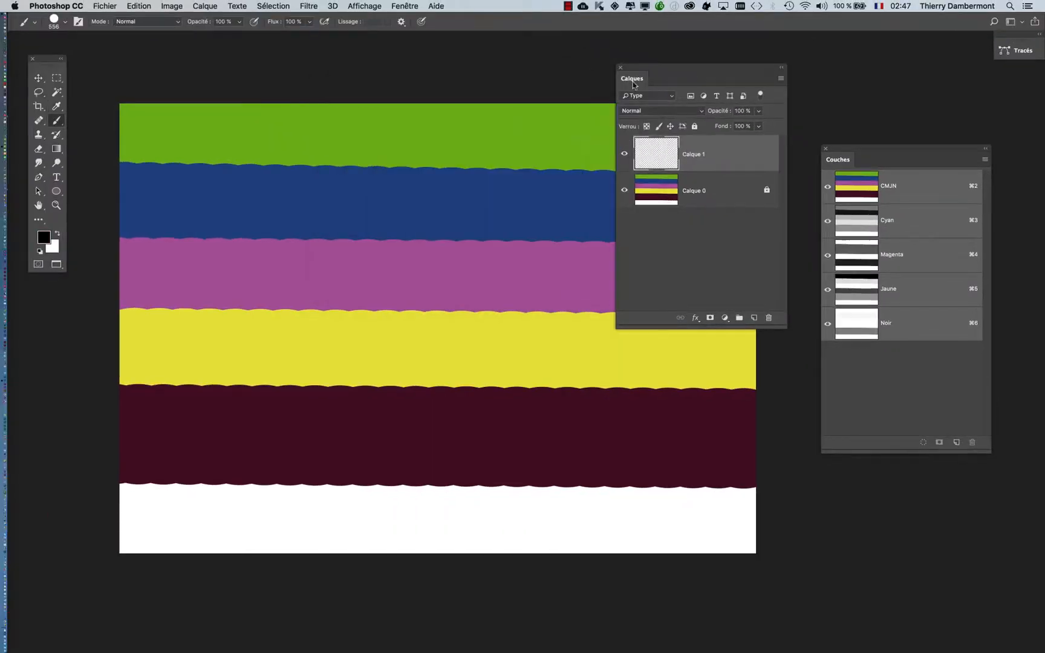
- Paint a thick, soft-edged black diagonal stroke on the new layer, from the green and blue bands down to the white band
{"action": "left_click_drag", "start_coordinate": [641, 70], "coordinate": [808, 63]}
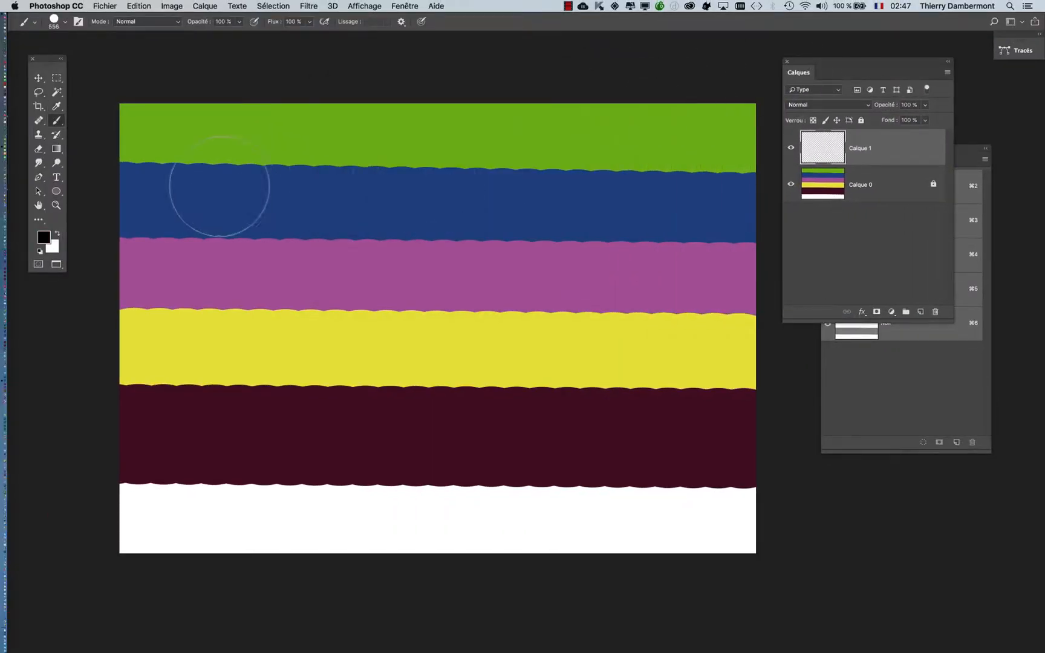
{"action": "mouse_move", "coordinate": [247, 319]}
{"action": "left_mouse_down"}
{"action": "mouse_move", "coordinate": [244, 155]}
{"action": "mouse_move", "coordinate": [663, 435]}
{"action": "mouse_move", "coordinate": [862, 584]}
{"action": "left_mouse_up"}
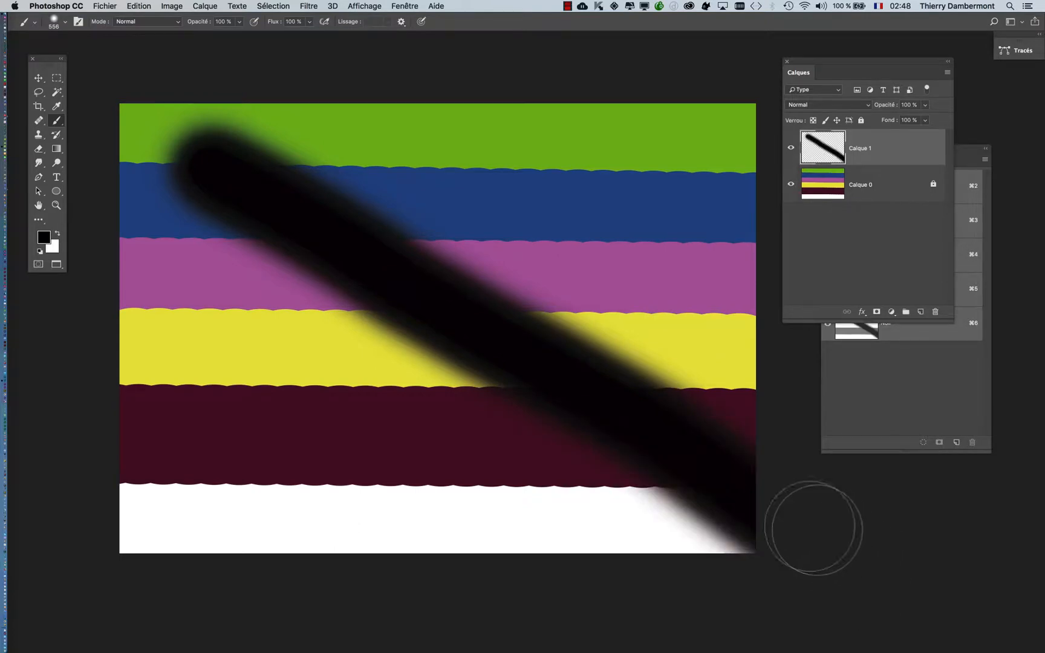
{"action": "key", "text": "super+z"}
{"action": "left_click_drag", "start_coordinate": [194, 167], "coordinate": [536, 501]}
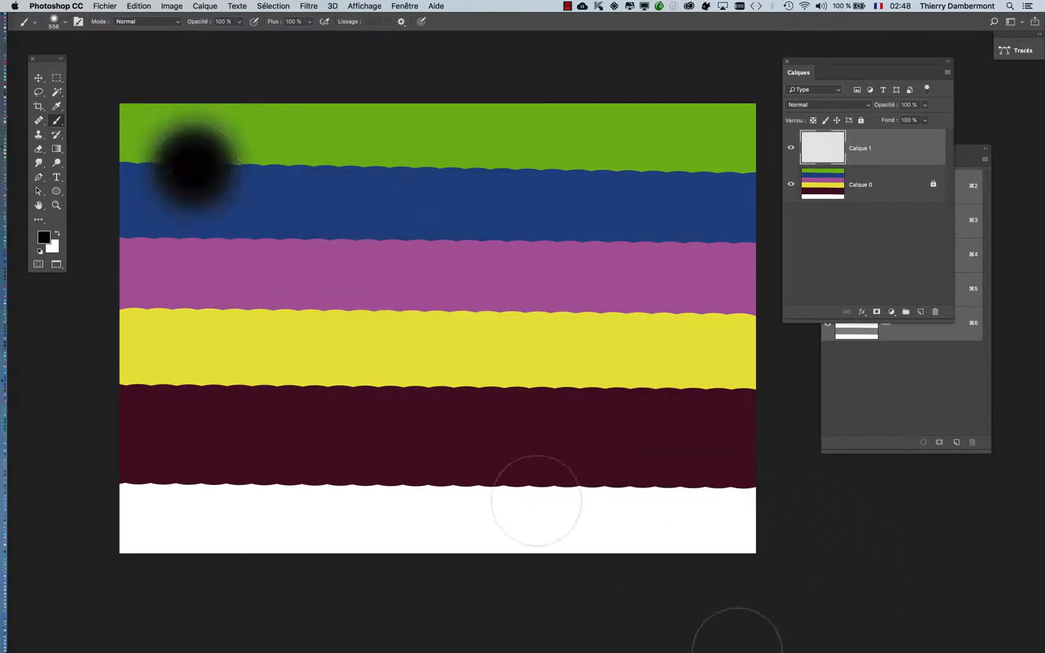
{"action": "left_click_drag", "start_coordinate": [644, 491], "coordinate": [652, 506]}
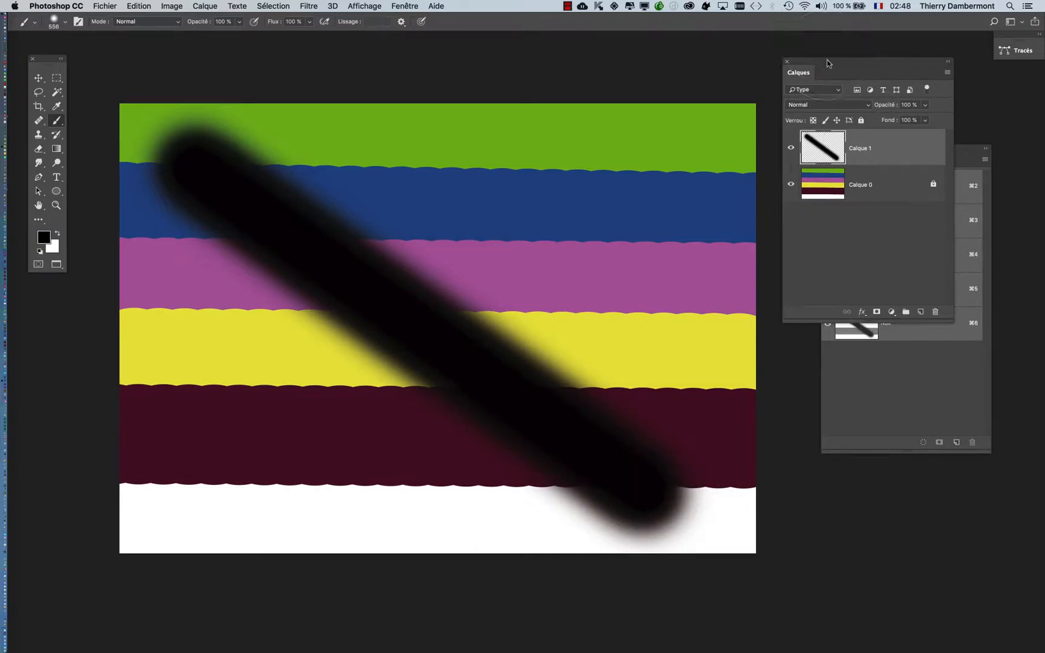
- Arrange the Calques and Couches panels so both are fully visible, with Couches beside the artwork, and switch to the Move tool
{"action": "left_click_drag", "start_coordinate": [827, 63], "coordinate": [603, 66]}
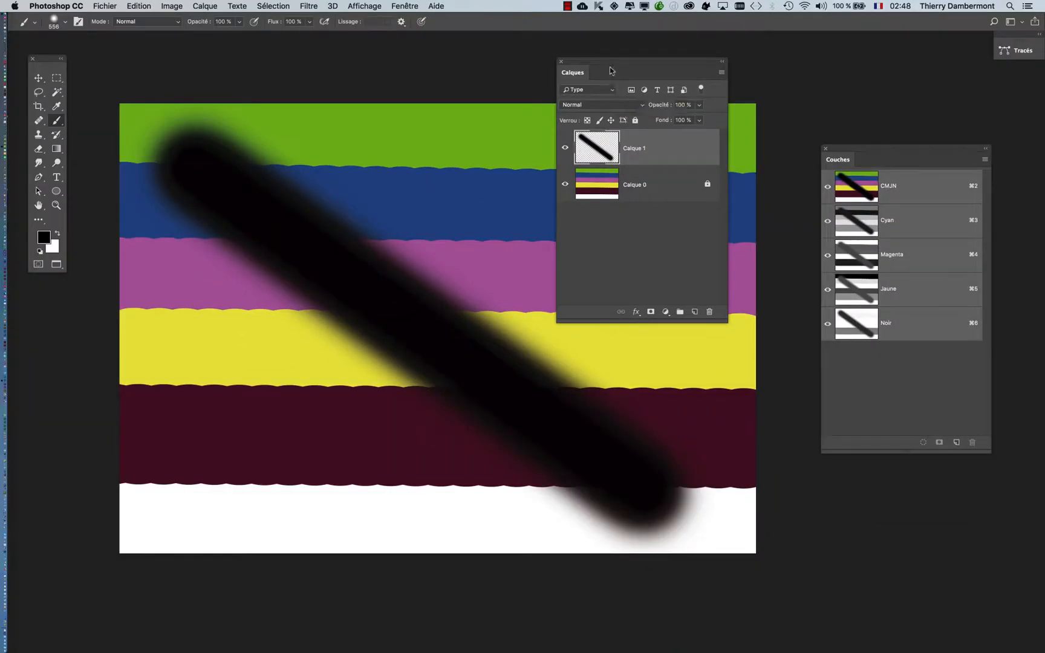
{"action": "left_click_drag", "start_coordinate": [612, 62], "coordinate": [94, 510]}
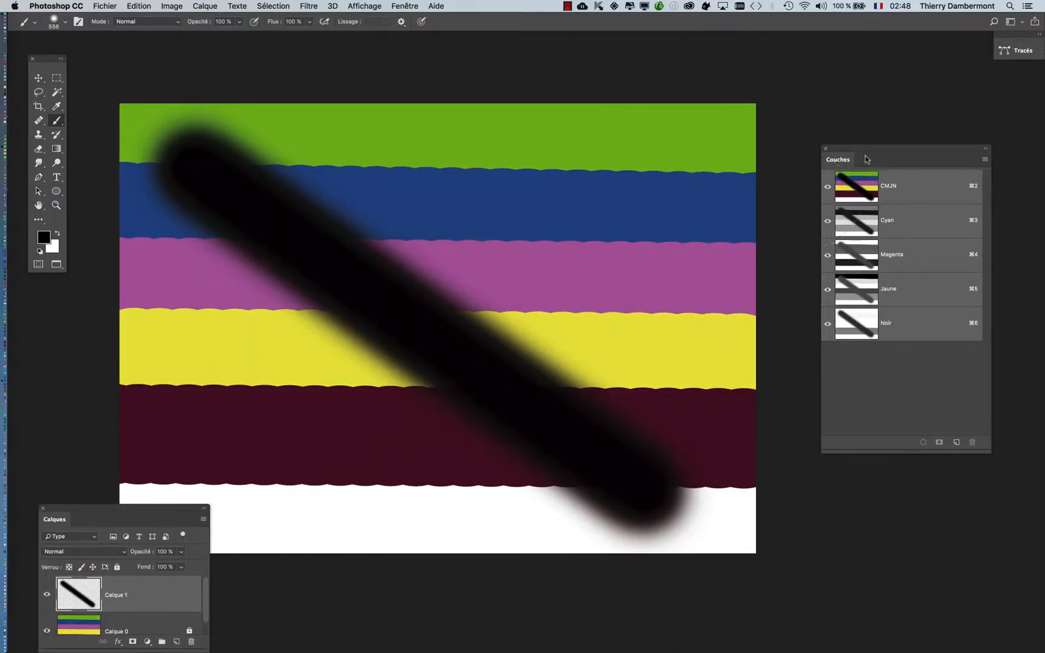
{"action": "left_click_drag", "start_coordinate": [869, 152], "coordinate": [749, 72]}
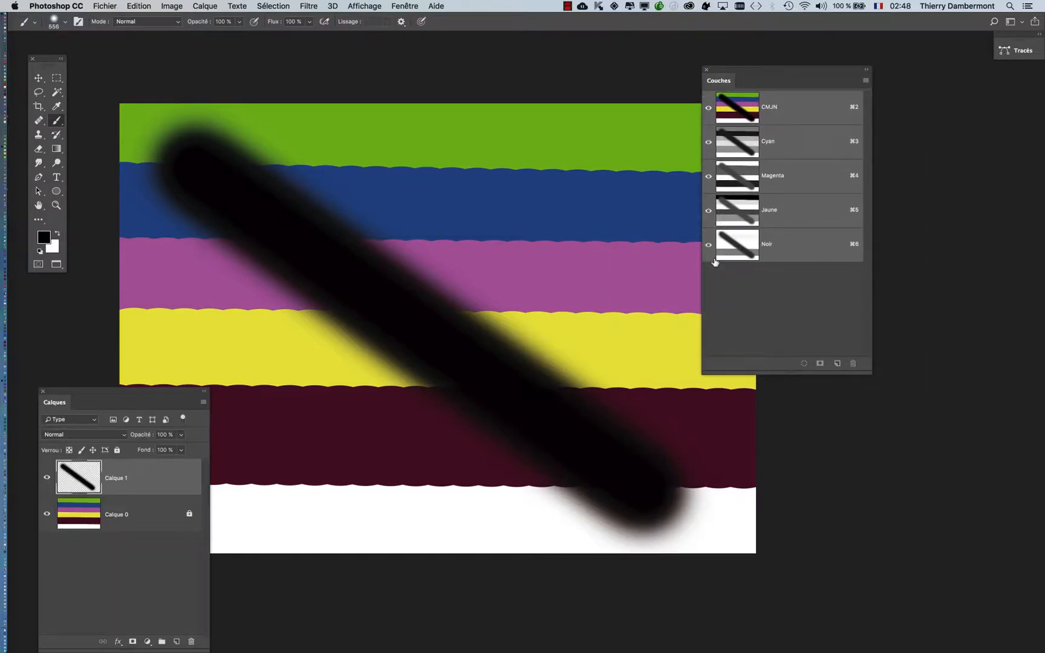
{"action": "key", "text": "v"}
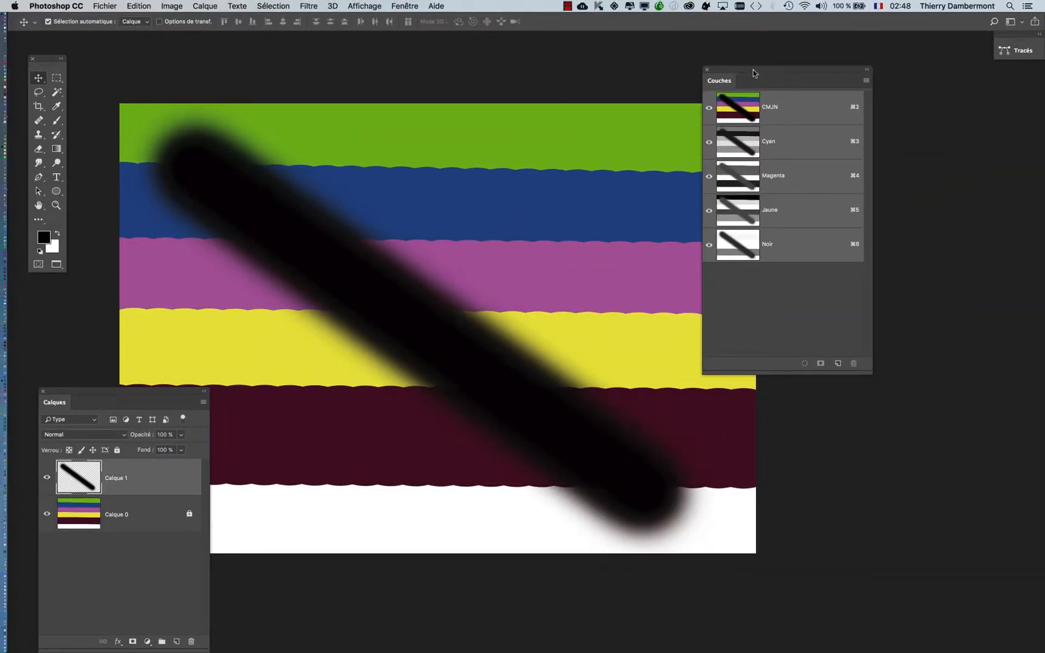
{"action": "left_click_drag", "start_coordinate": [753, 73], "coordinate": [857, 92]}
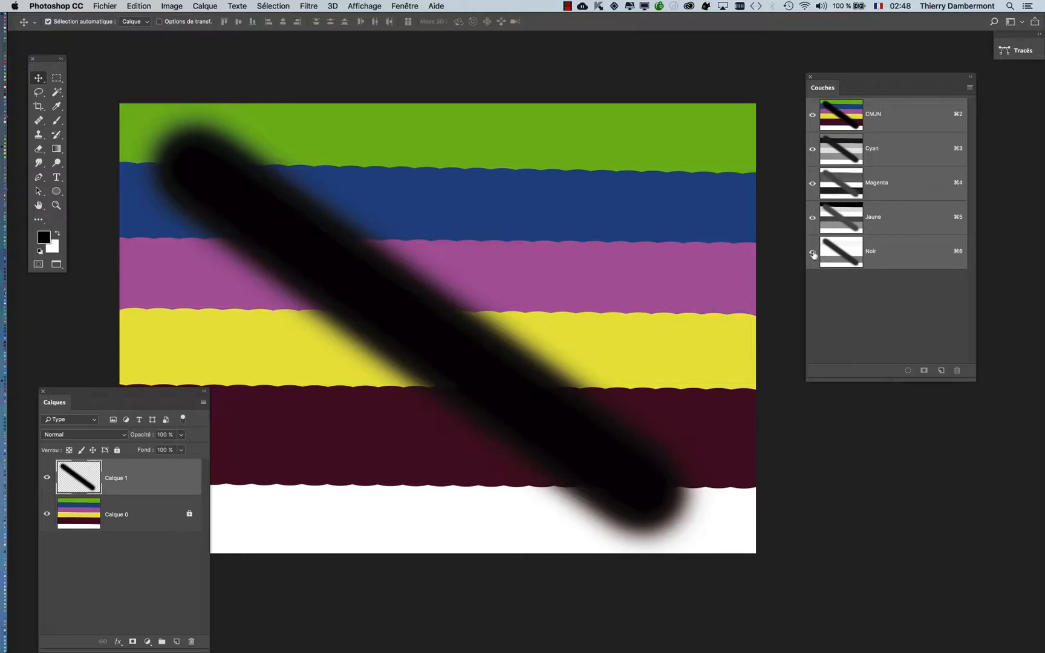
- Hide the Noir, Magenta and Jaune channels to view Cyan alone, and collapse the Calques panel clear of the artwork
{"action": "left_click", "coordinate": [813, 253]}
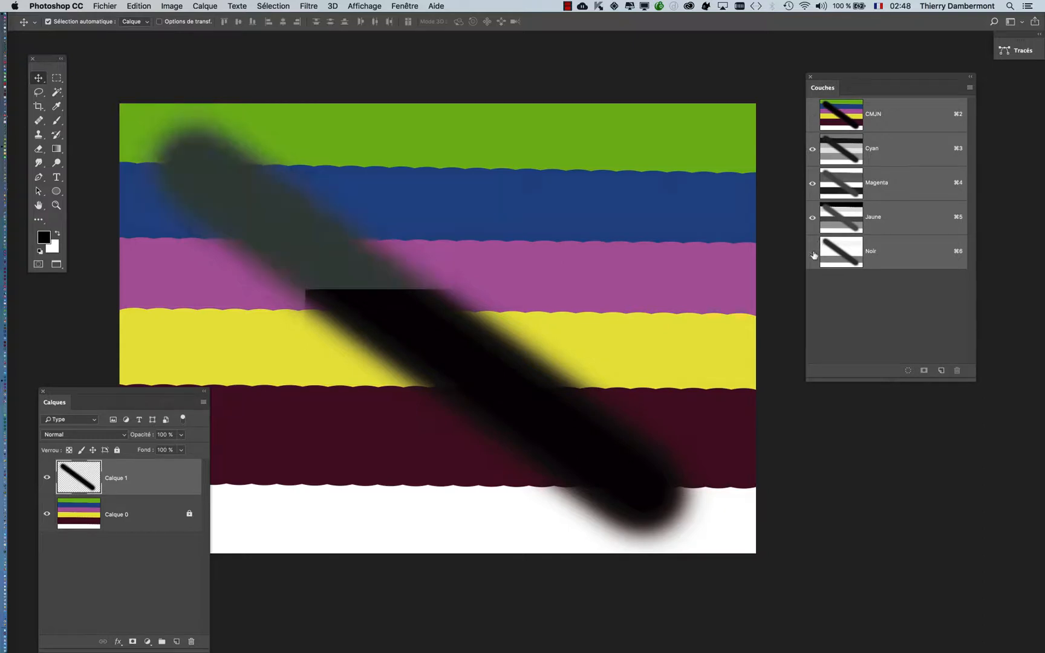
{"action": "left_click", "coordinate": [812, 189]}
{"action": "left_click", "coordinate": [813, 219]}
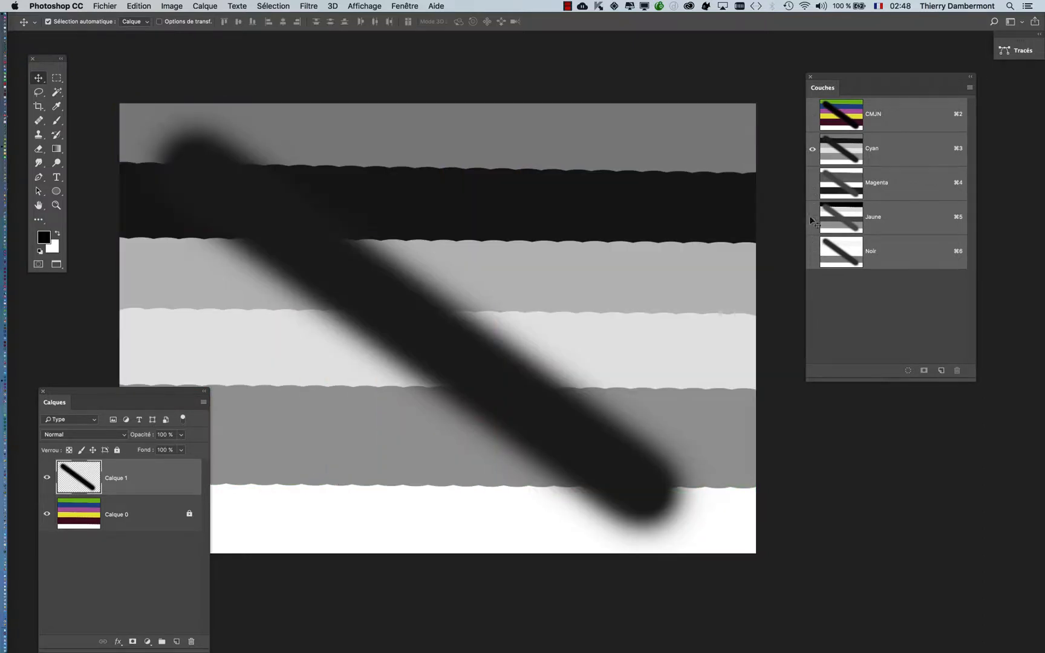
{"action": "left_click_drag", "start_coordinate": [192, 395], "coordinate": [257, 585]}
{"action": "double_click", "coordinate": [258, 585]}
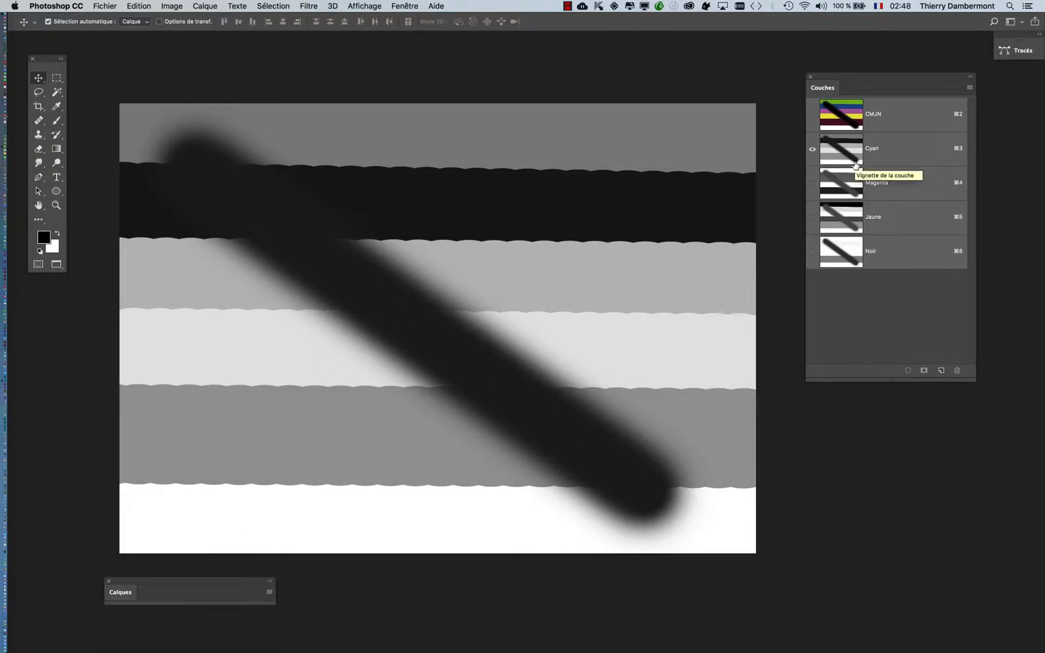
- View the Magenta, Jaune and Noir channels one at a time, and show the full CMJN composite again
{"action": "left_click", "coordinate": [813, 183]}
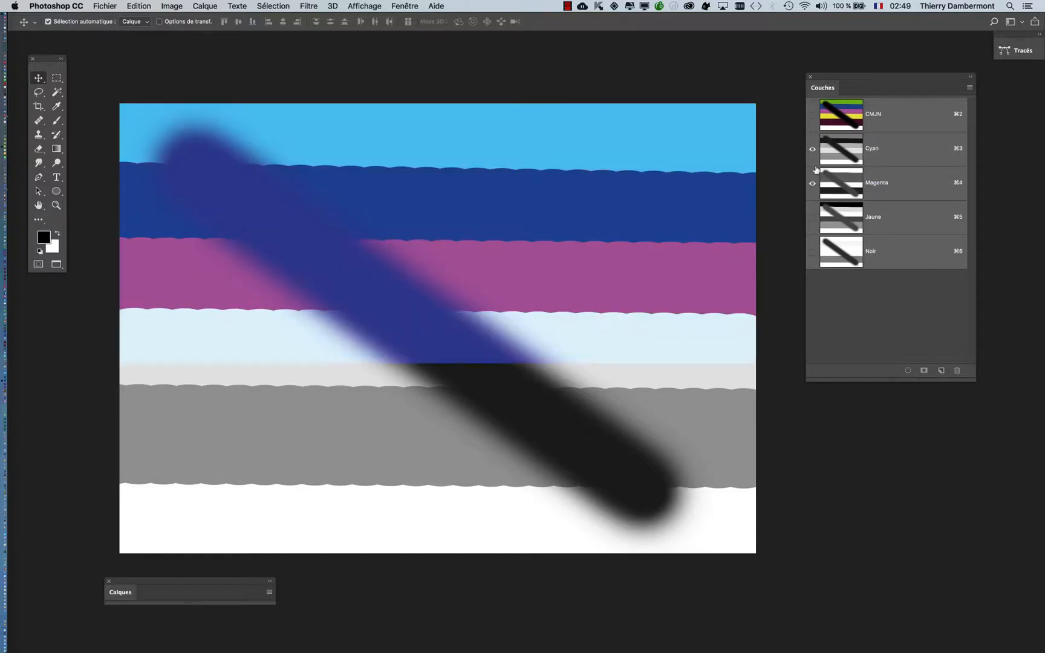
{"action": "left_click", "coordinate": [813, 153]}
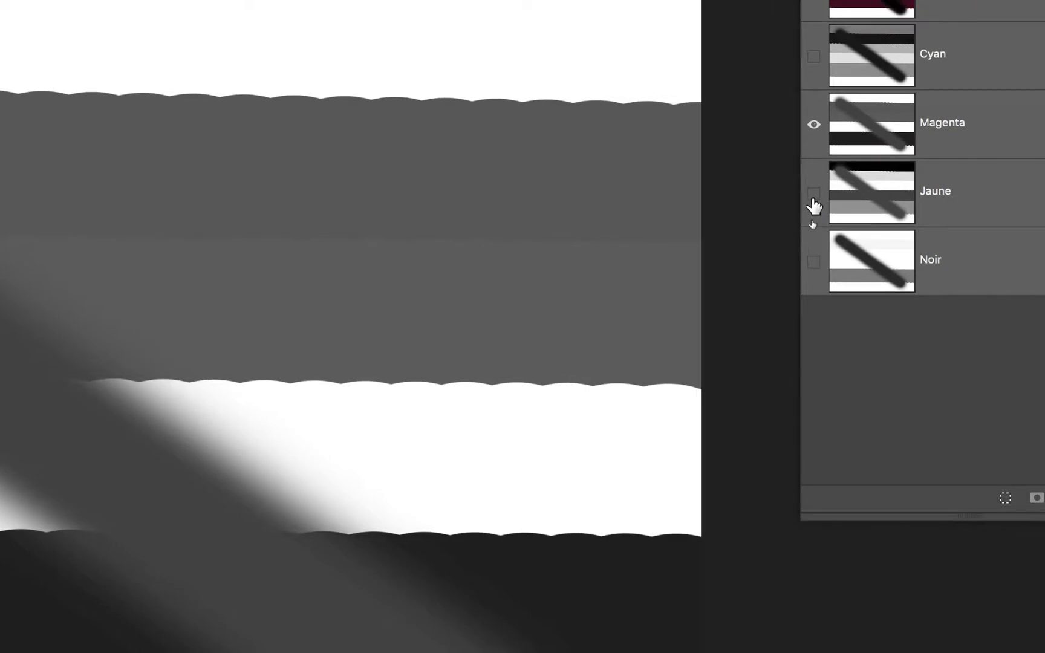
{"action": "left_click", "coordinate": [814, 194]}
{"action": "left_click", "coordinate": [815, 124]}
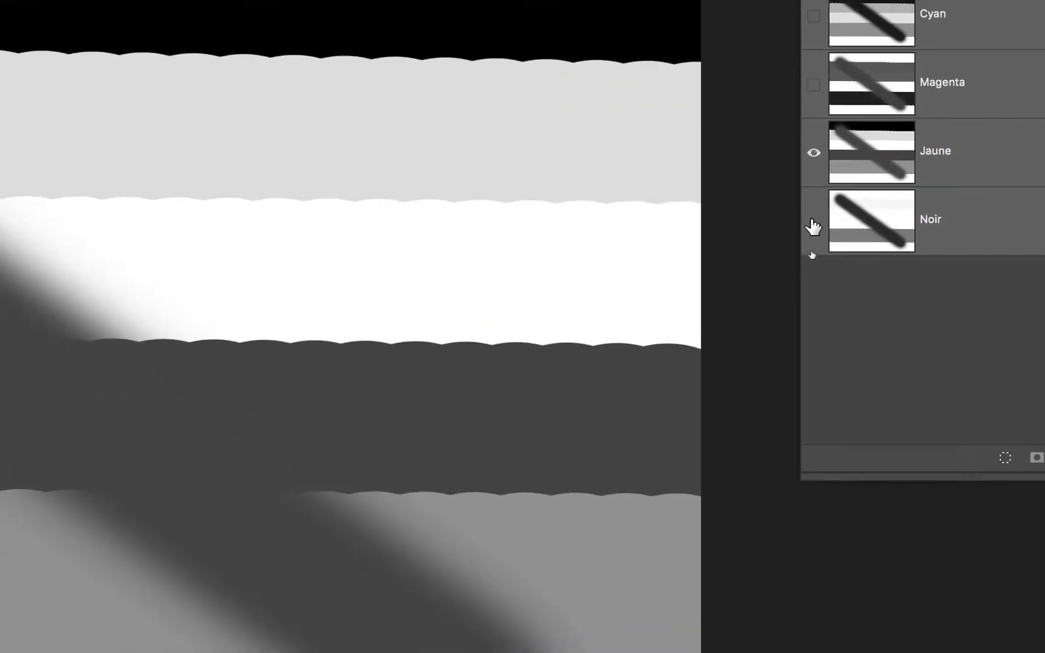
{"action": "left_click", "coordinate": [814, 260]}
{"action": "left_click", "coordinate": [814, 193]}
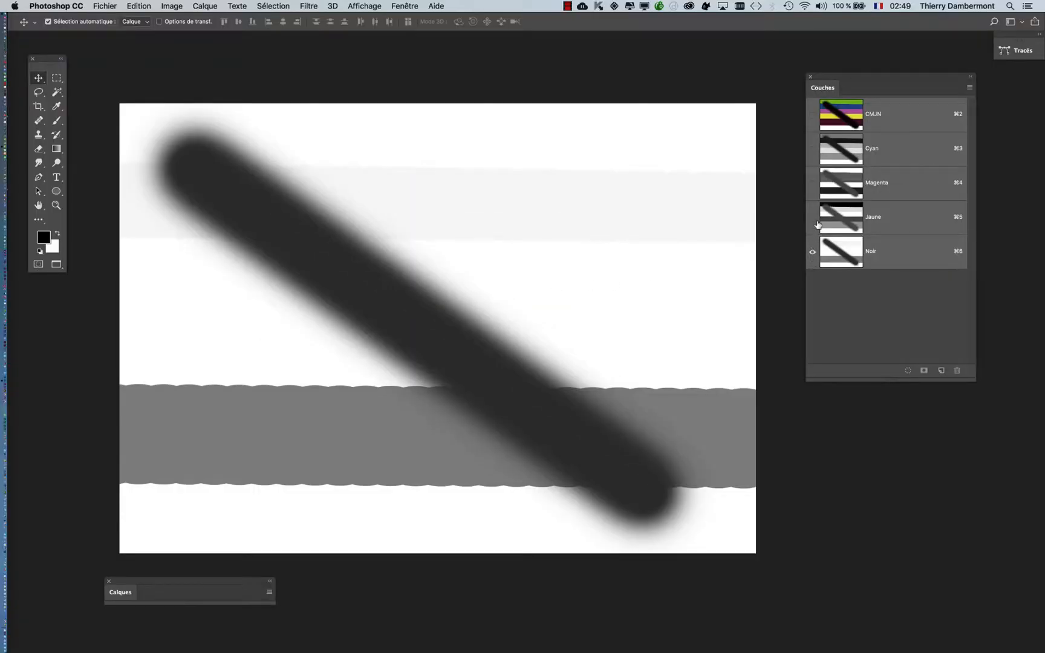
{"action": "left_click", "coordinate": [813, 116]}
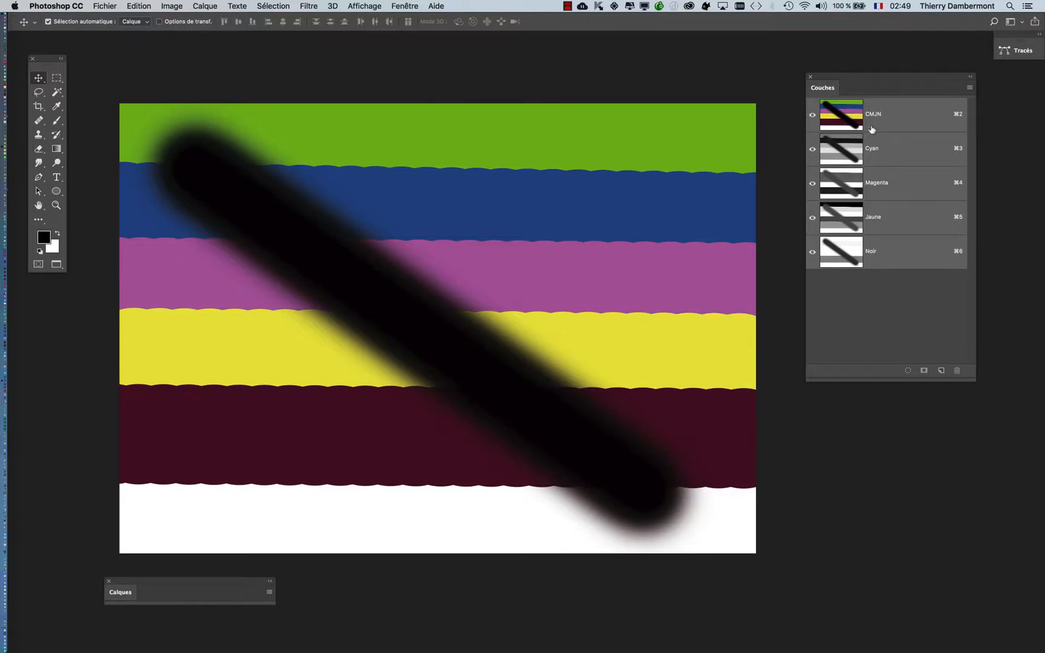
- Expand the Calques panel, delete the layer holding the black stroke and create a new empty layer above Calque 0
{"action": "left_click", "coordinate": [120, 597]}
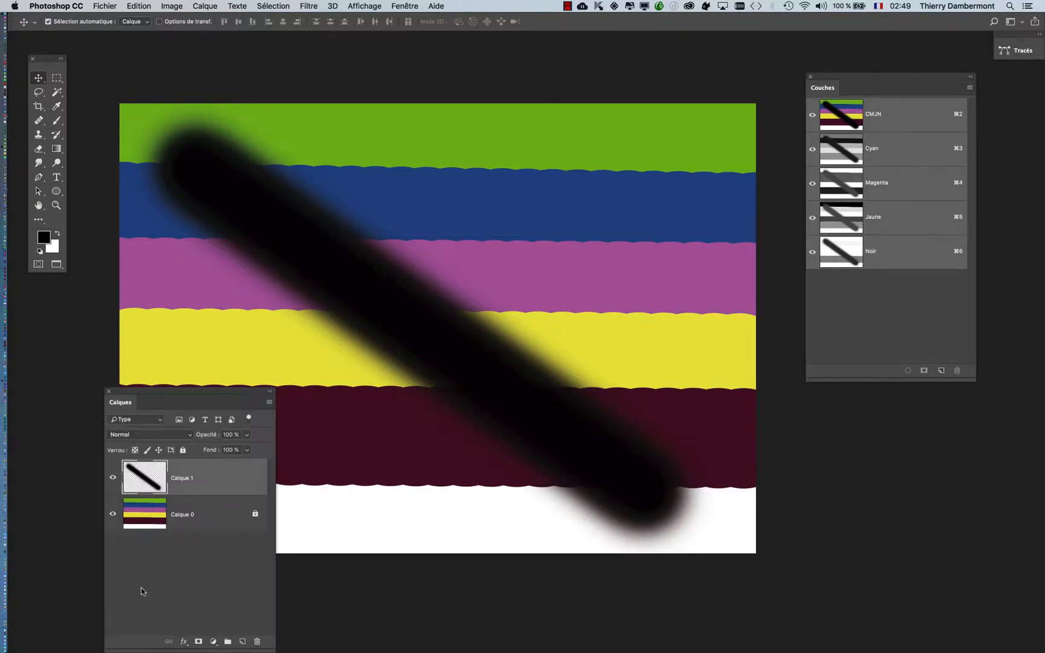
{"action": "left_click_drag", "start_coordinate": [162, 395], "coordinate": [645, 77]}
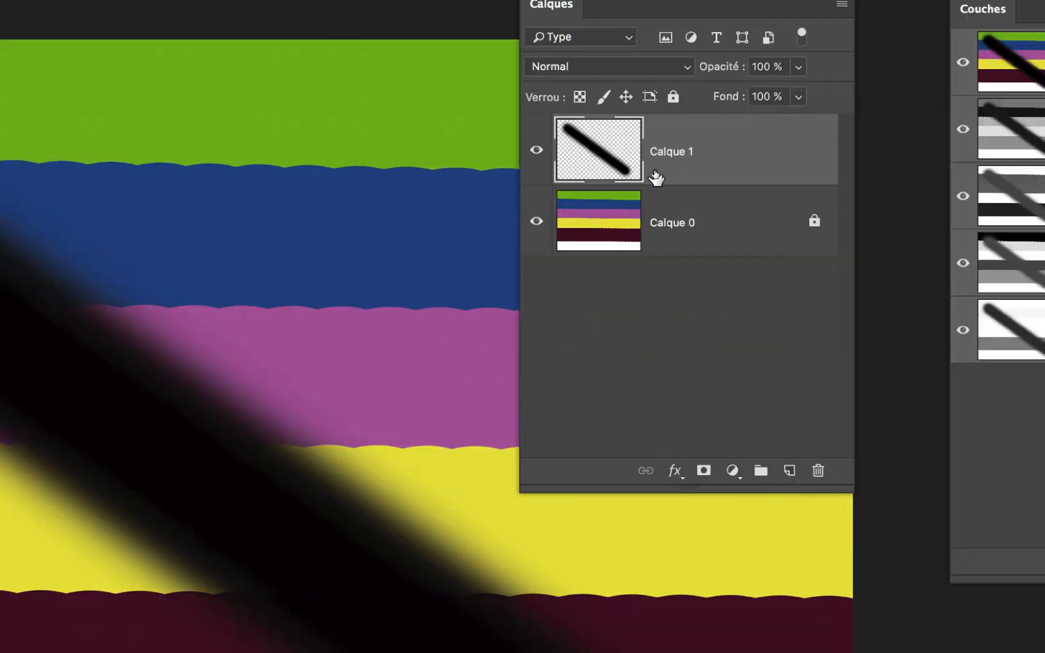
{"action": "left_click_drag", "start_coordinate": [658, 173], "coordinate": [763, 476]}
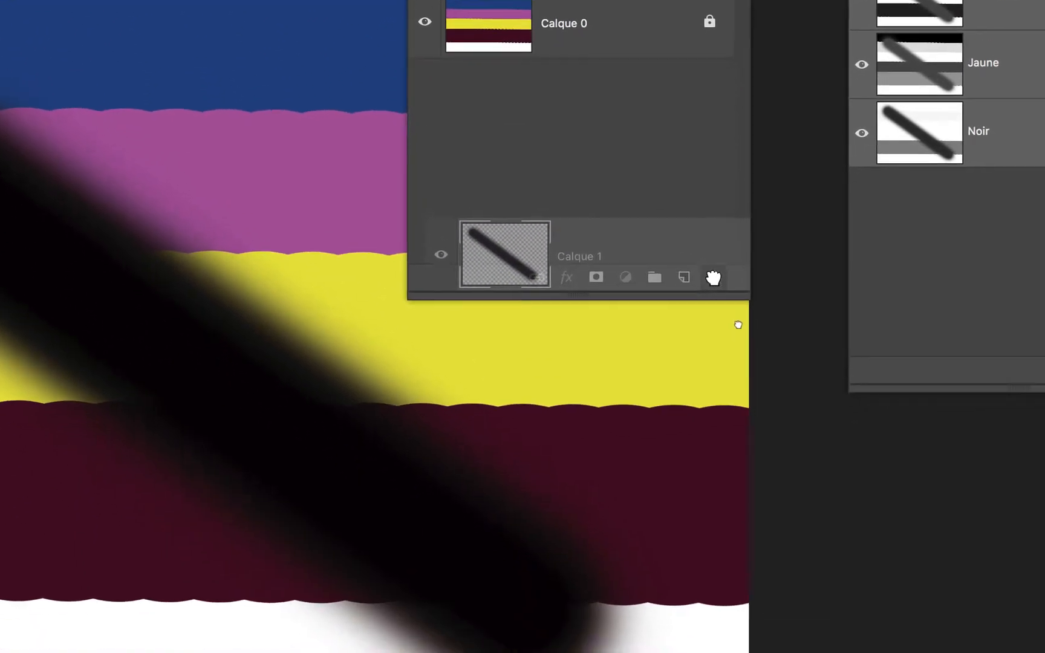
{"action": "left_click_drag", "start_coordinate": [714, 277], "coordinate": [714, 277]}
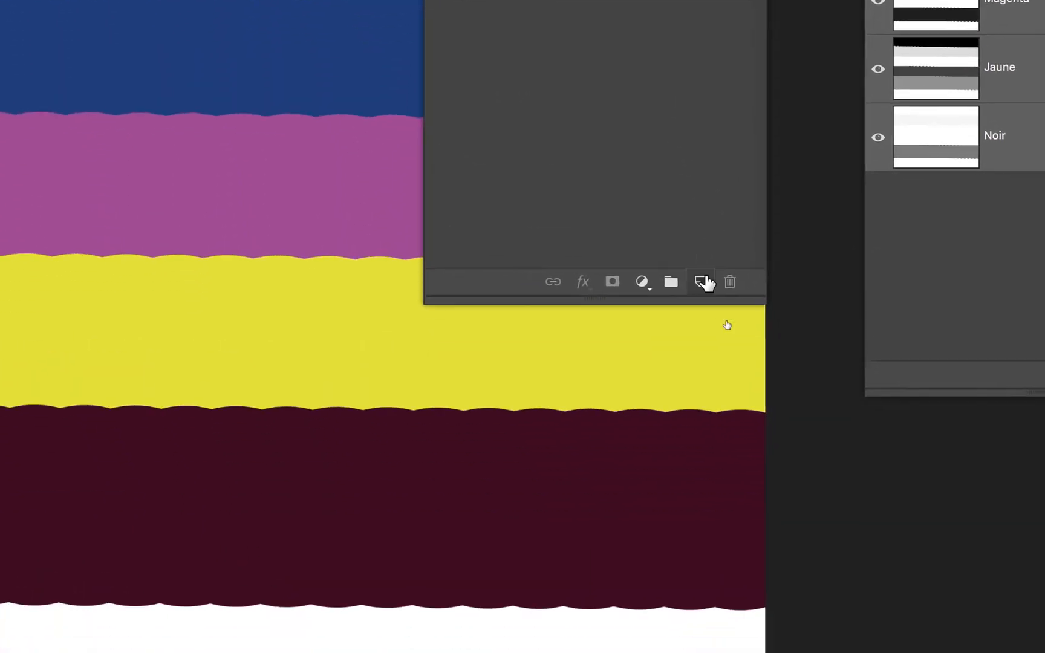
{"action": "left_click", "coordinate": [702, 277]}
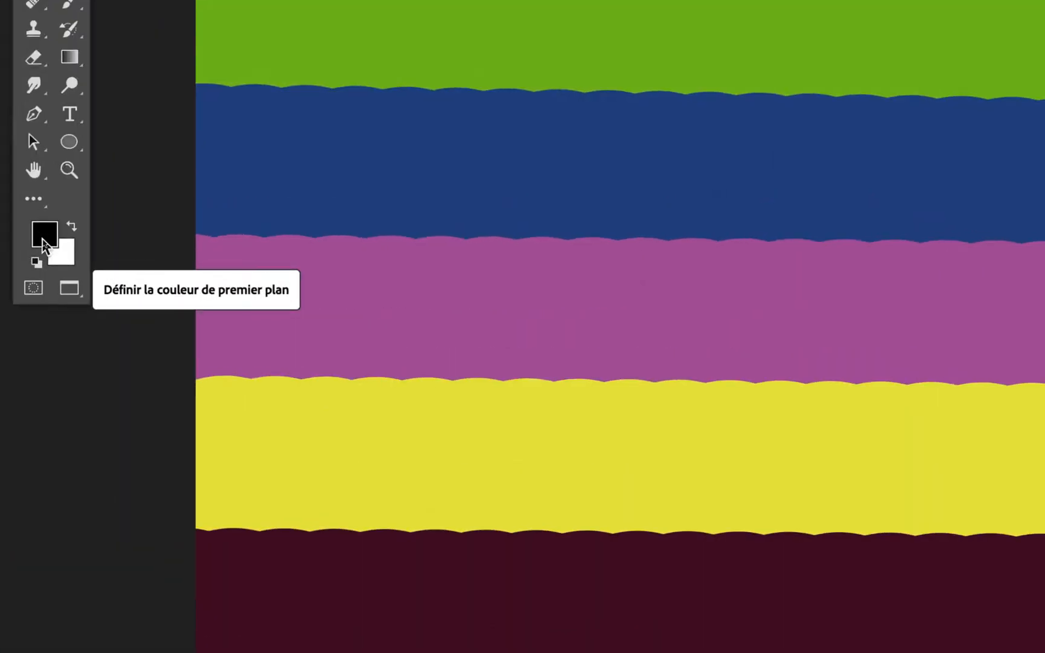
- Set the foreground colour to pure black ink: C 0 %, M 0 %, J 0 %, N 100 %
{"action": "left_click", "coordinate": [43, 242]}
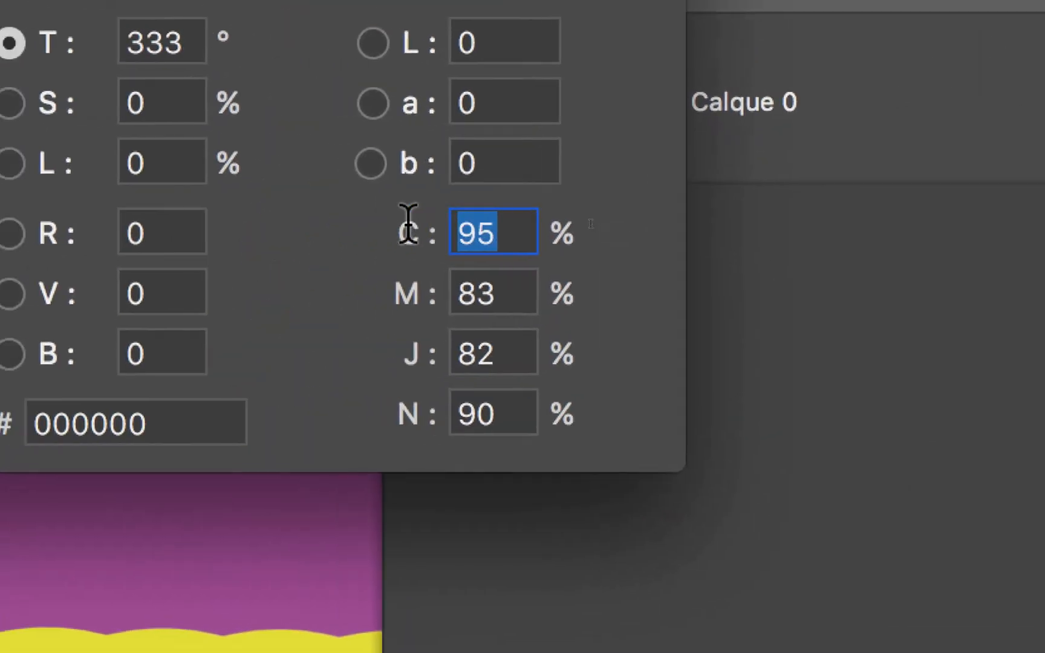
{"action": "type", "text": "0"}
{"action": "key", "text": "Tab"}
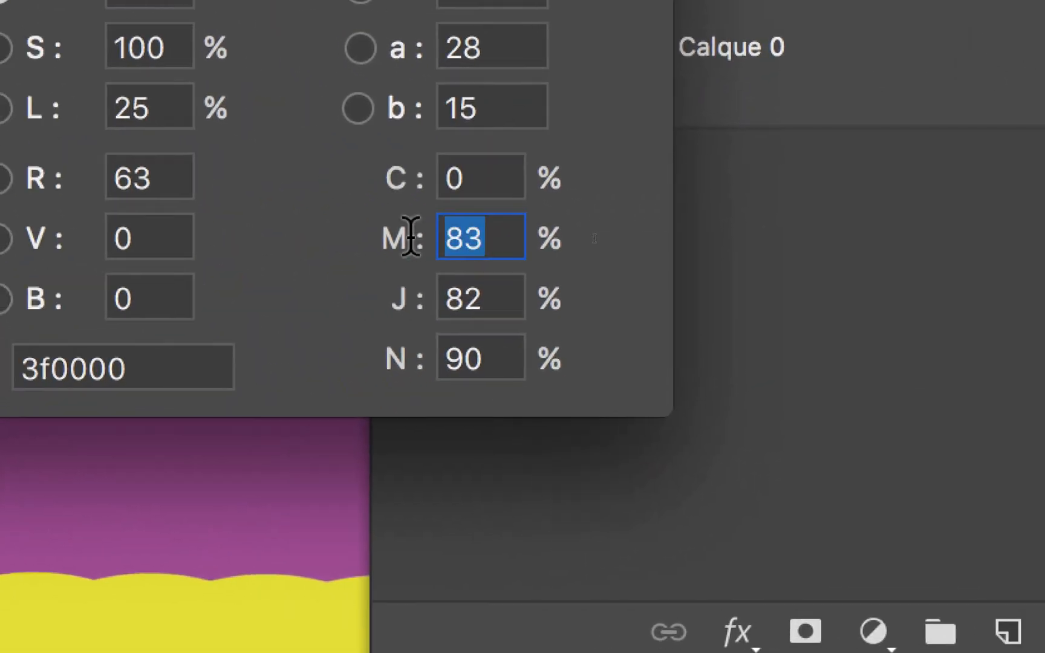
{"action": "type", "text": "0"}
{"action": "key", "text": "Tab"}
{"action": "type", "text": "0"}
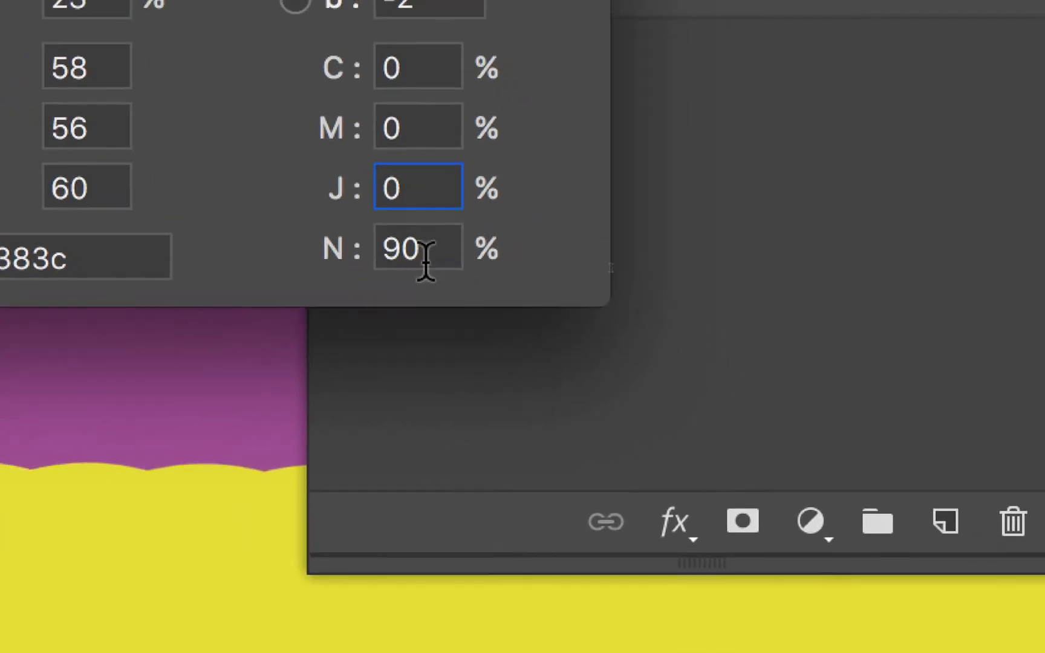
{"action": "key", "text": "Tab"}
{"action": "type", "text": "100"}
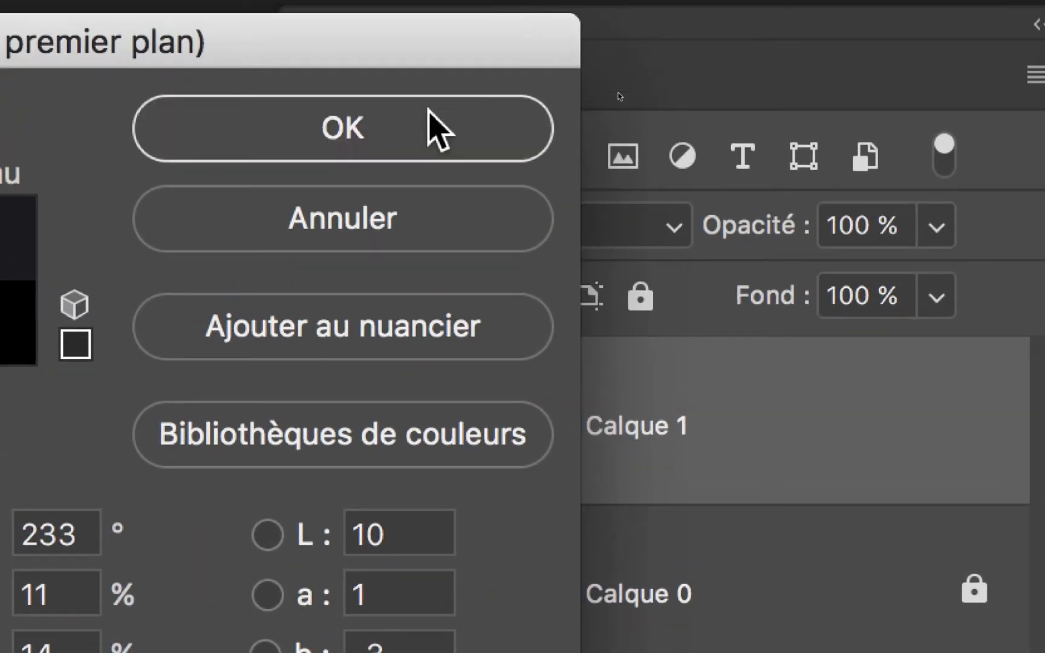
{"action": "left_click", "coordinate": [428, 112]}
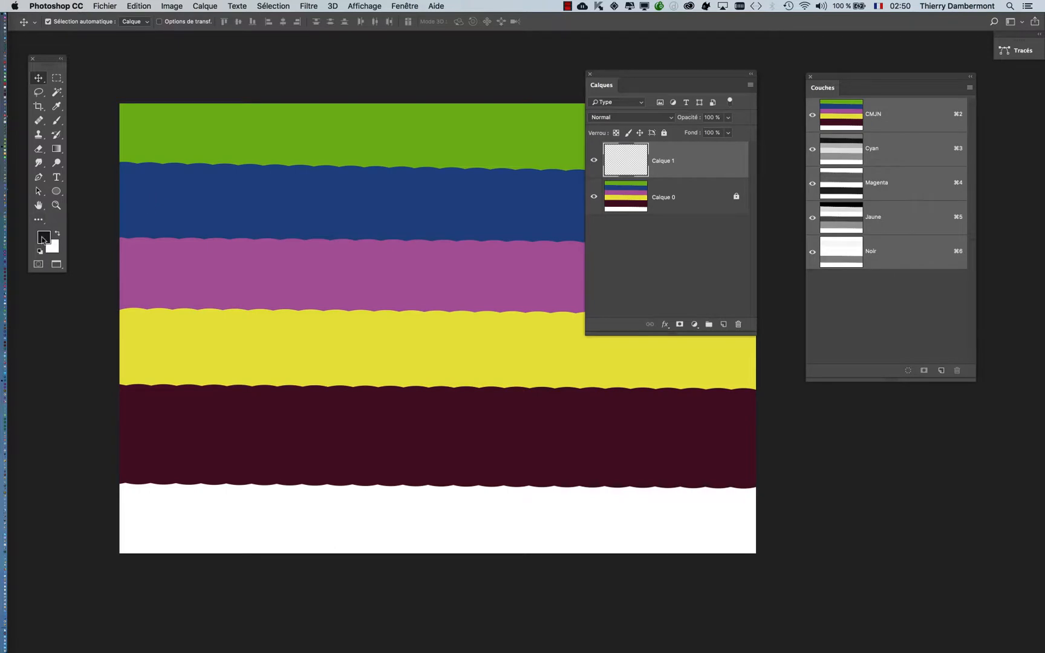
- Check the foreground colour's CMJN values in the colour picker and return to the Move tool
{"action": "left_click", "coordinate": [42, 237]}
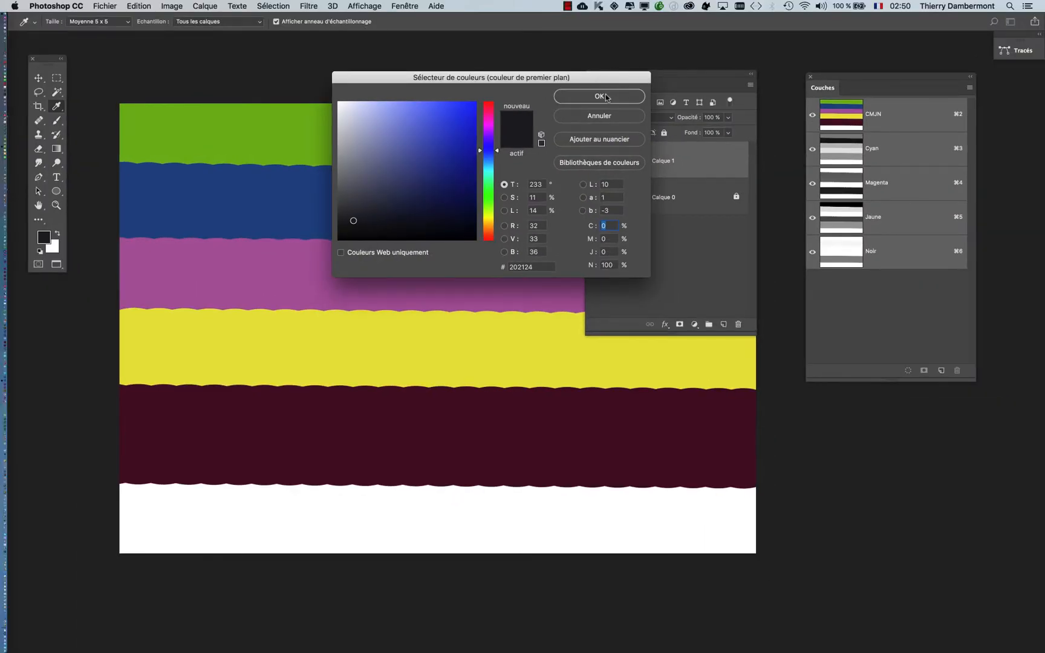
{"action": "left_click", "coordinate": [599, 96]}
{"action": "key", "text": "v"}
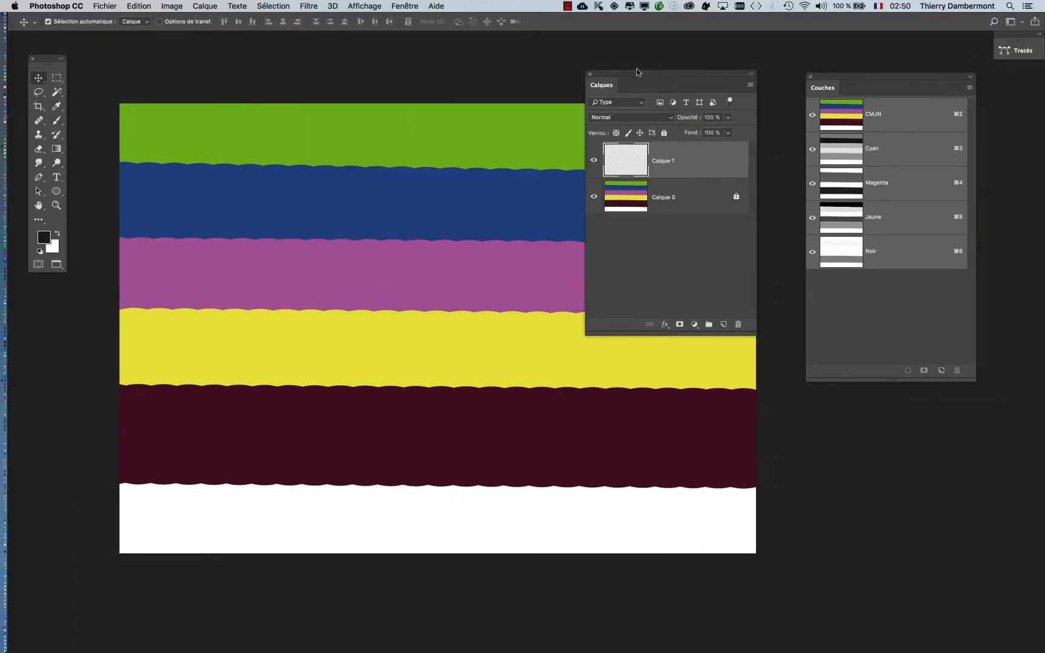
- Brush a thick, soft-edged straight diagonal stroke on Calque 1, from the green and blue bands down to the white band
{"action": "left_click_drag", "start_coordinate": [635, 77], "coordinate": [739, 52]}
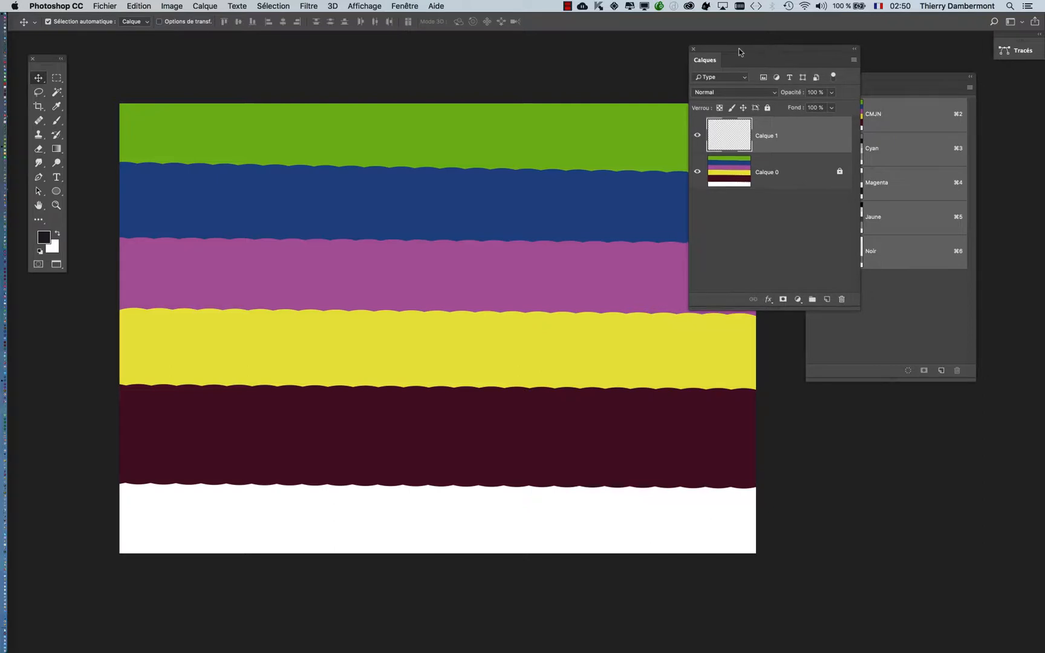
{"action": "left_click", "coordinate": [60, 125]}
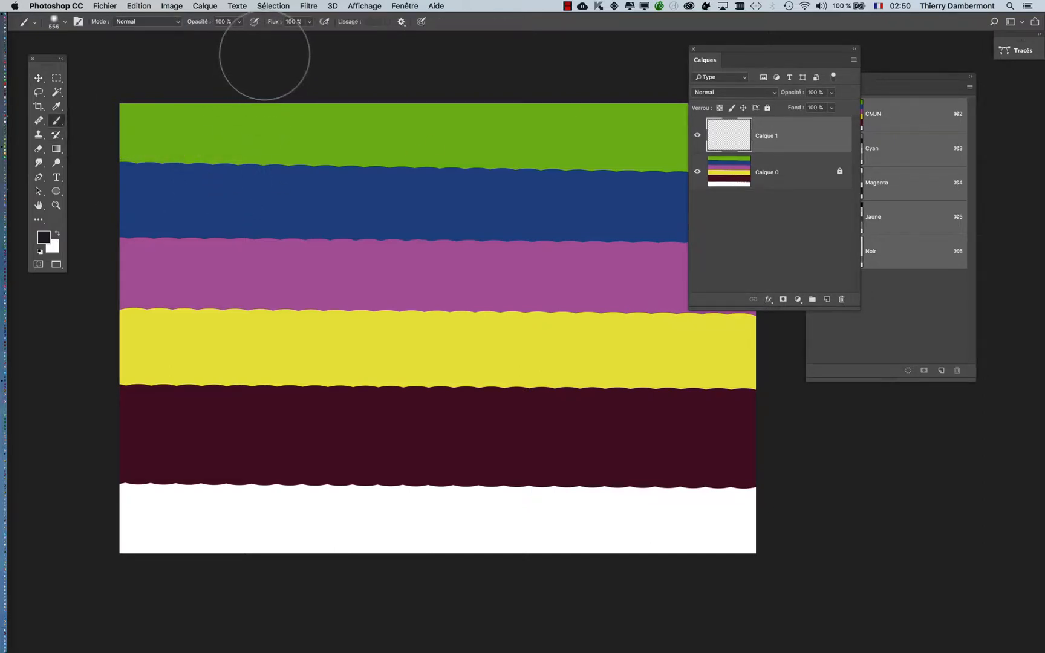
{"action": "left_click", "coordinate": [205, 173]}
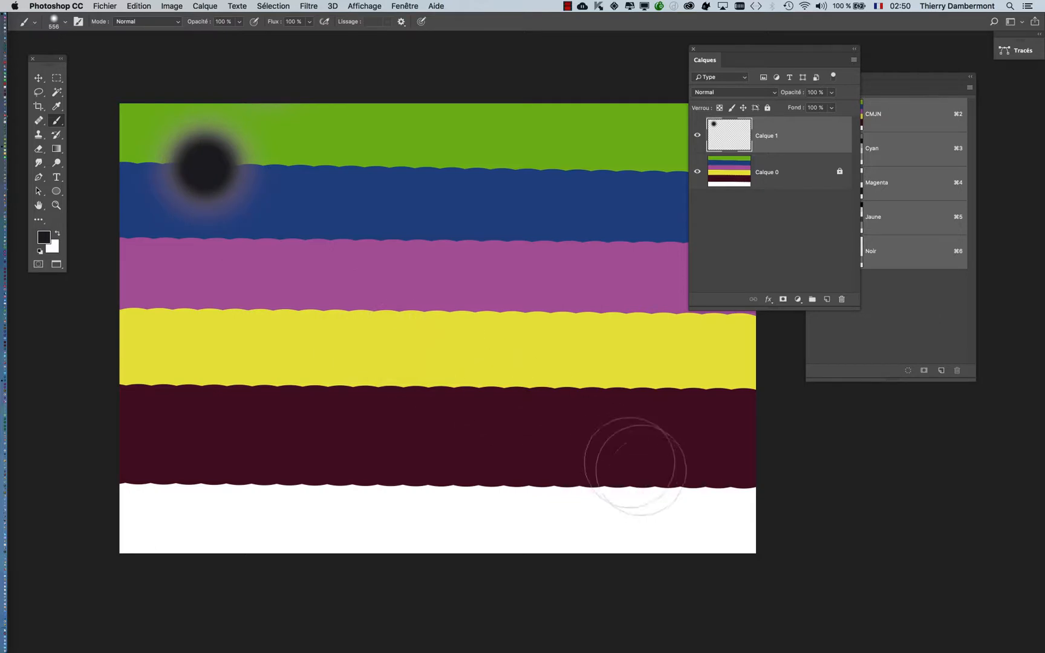
{"action": "left_click", "coordinate": [654, 485], "text": "shift"}
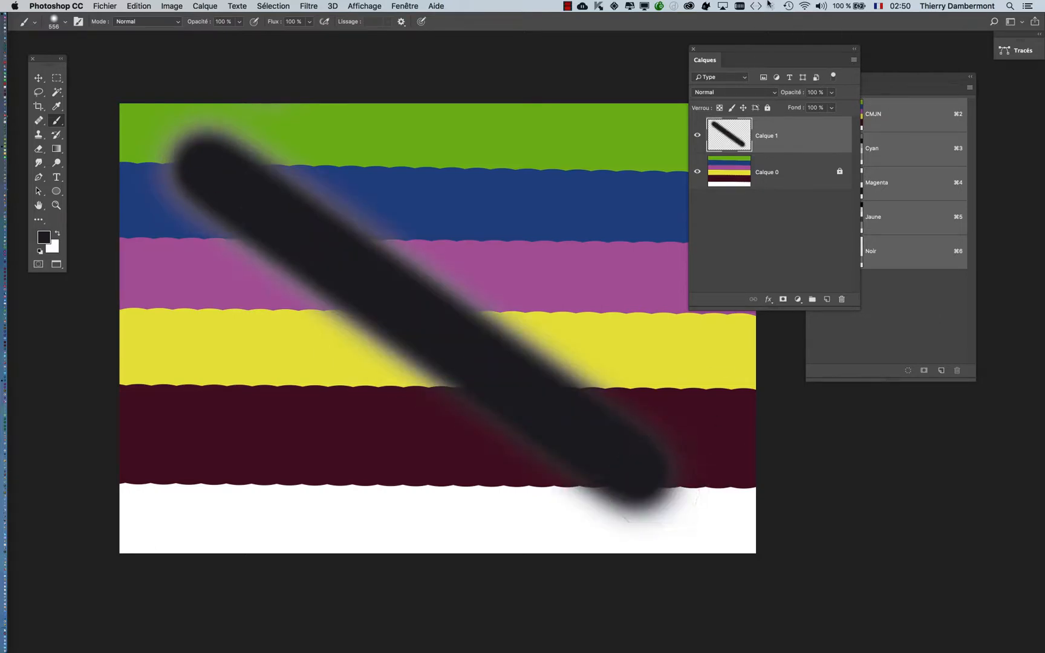
- Move the Calques panel to the artwork's lower corner and the Couches panel over its opposite edge, keeping both fully visible
{"action": "left_click_drag", "start_coordinate": [718, 52], "coordinate": [603, 58]}
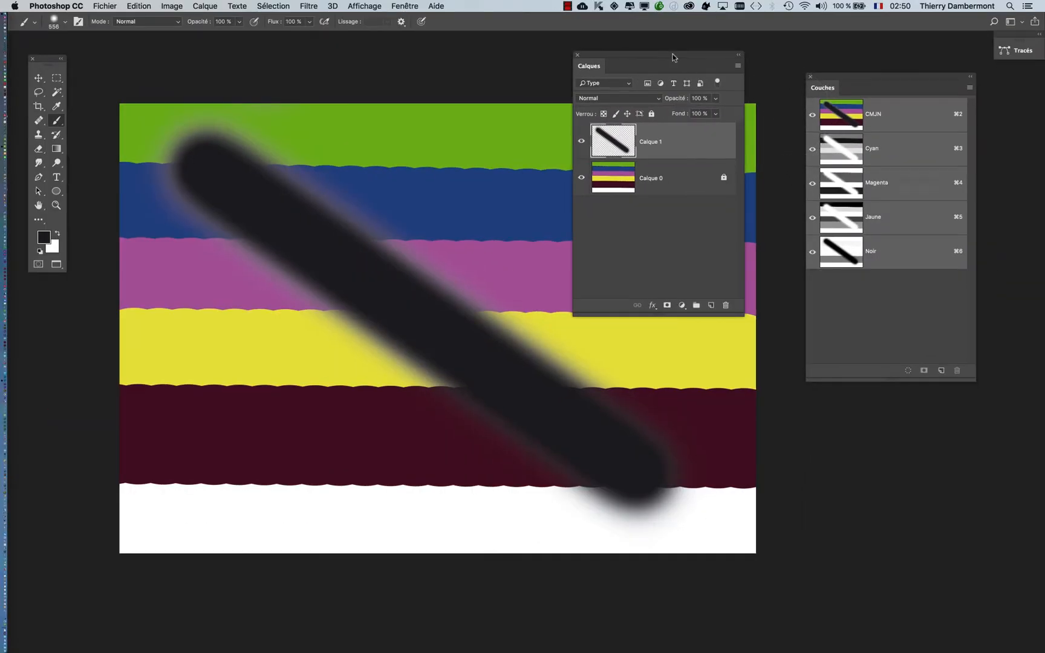
{"action": "left_click_drag", "start_coordinate": [673, 57], "coordinate": [124, 383]}
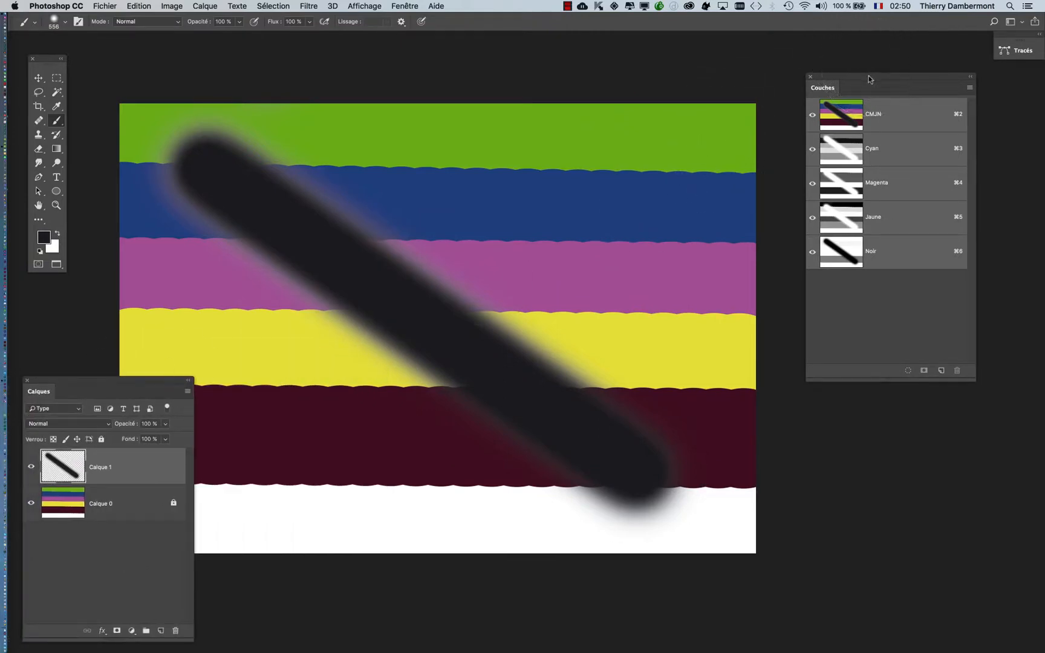
{"action": "left_click_drag", "start_coordinate": [869, 80], "coordinate": [712, 121]}
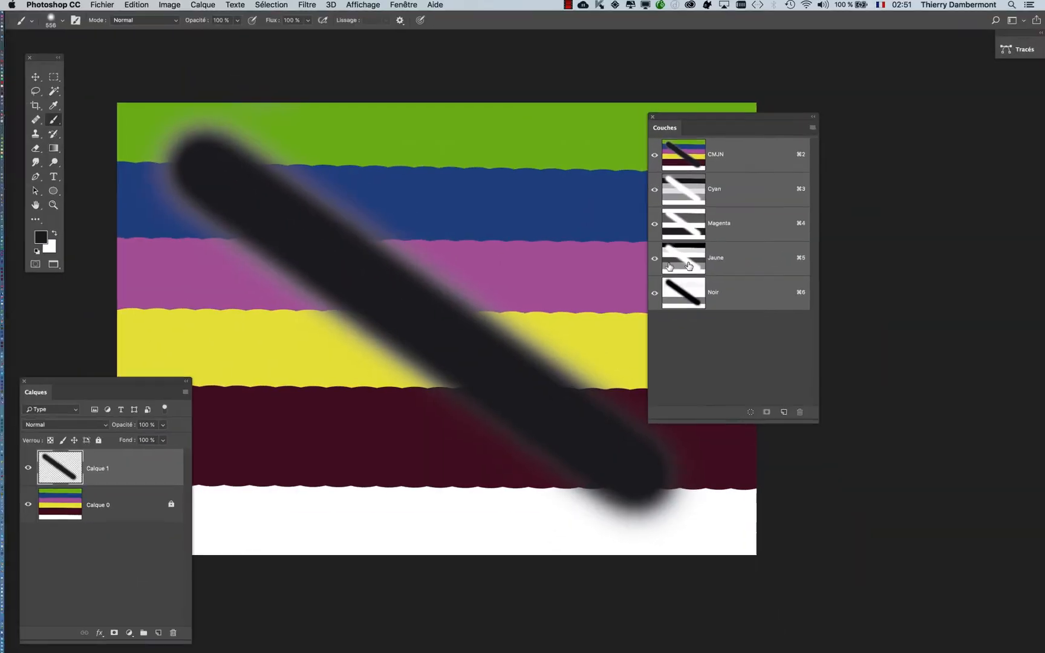
- Hide the Noir channel to examine the stroke in the other three inks, and show the full CMJN composite again
{"action": "left_click", "coordinate": [655, 294]}
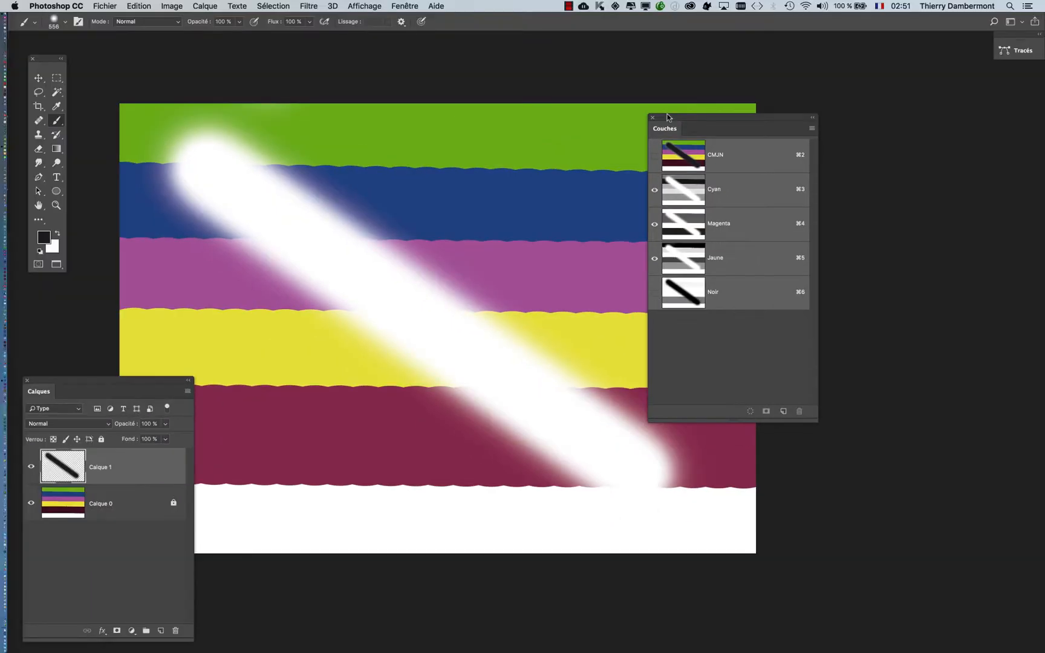
{"action": "left_click_drag", "start_coordinate": [668, 118], "coordinate": [757, 71]}
{"action": "left_click", "coordinate": [741, 246]}
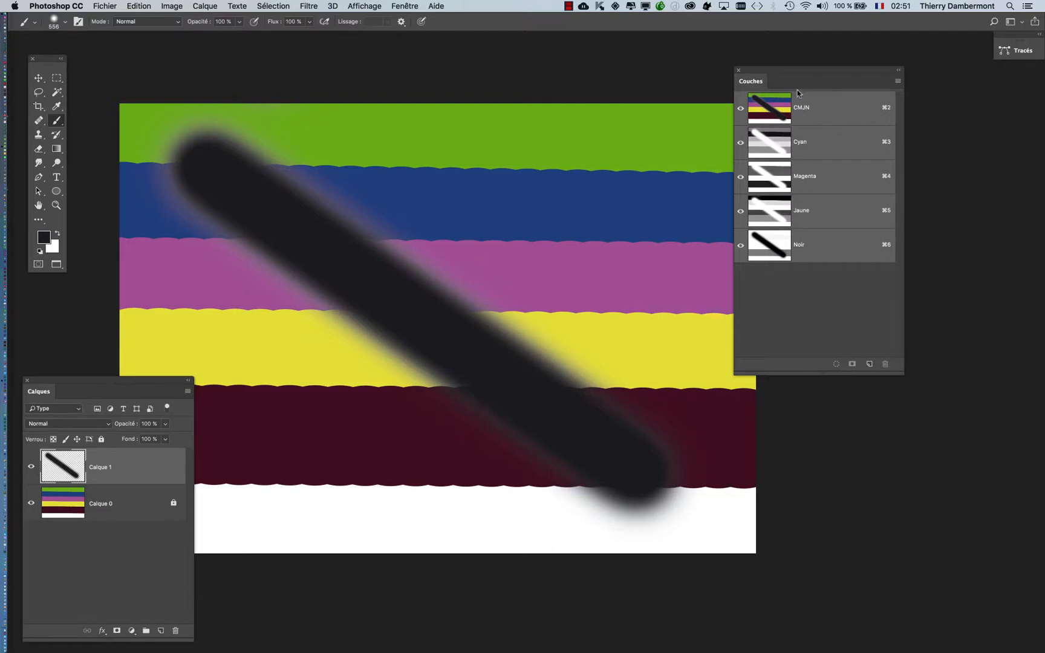
- Rearrange the Couches and Calques panels, open Calque 1's blending options and position the dialog over the artwork
{"action": "left_click_drag", "start_coordinate": [788, 77], "coordinate": [315, 467]}
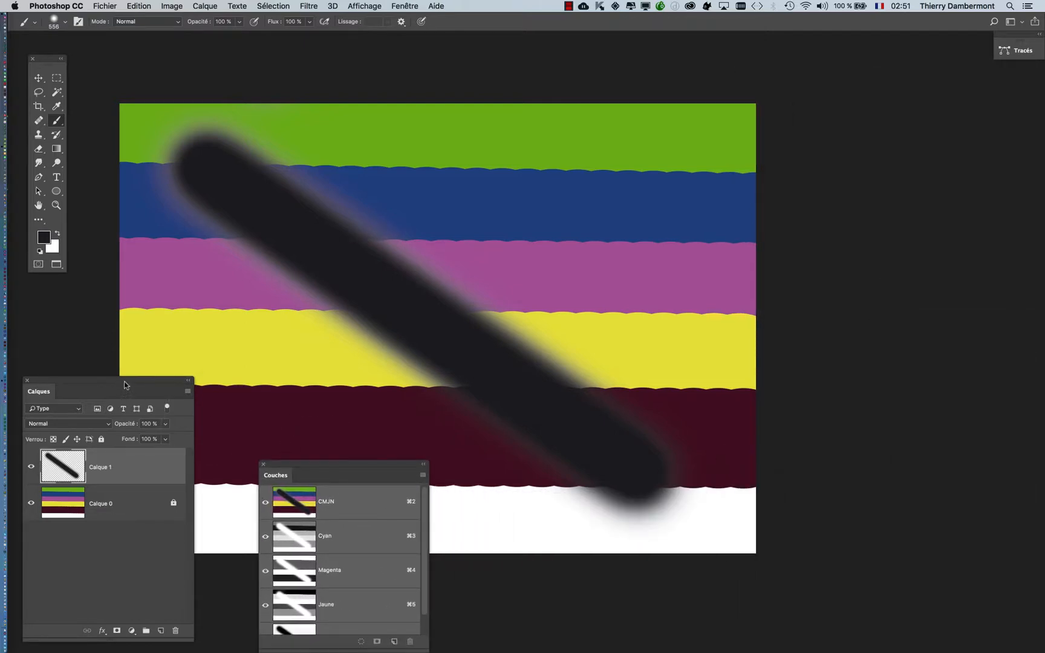
{"action": "left_click_drag", "start_coordinate": [124, 381], "coordinate": [815, 144]}
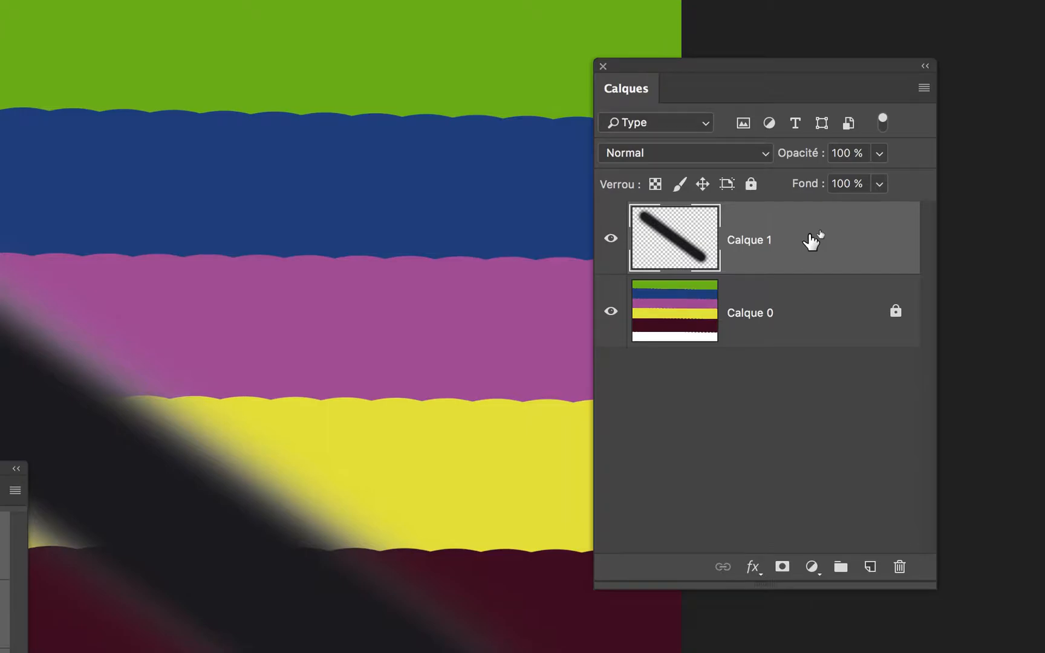
{"action": "double_click", "coordinate": [810, 241]}
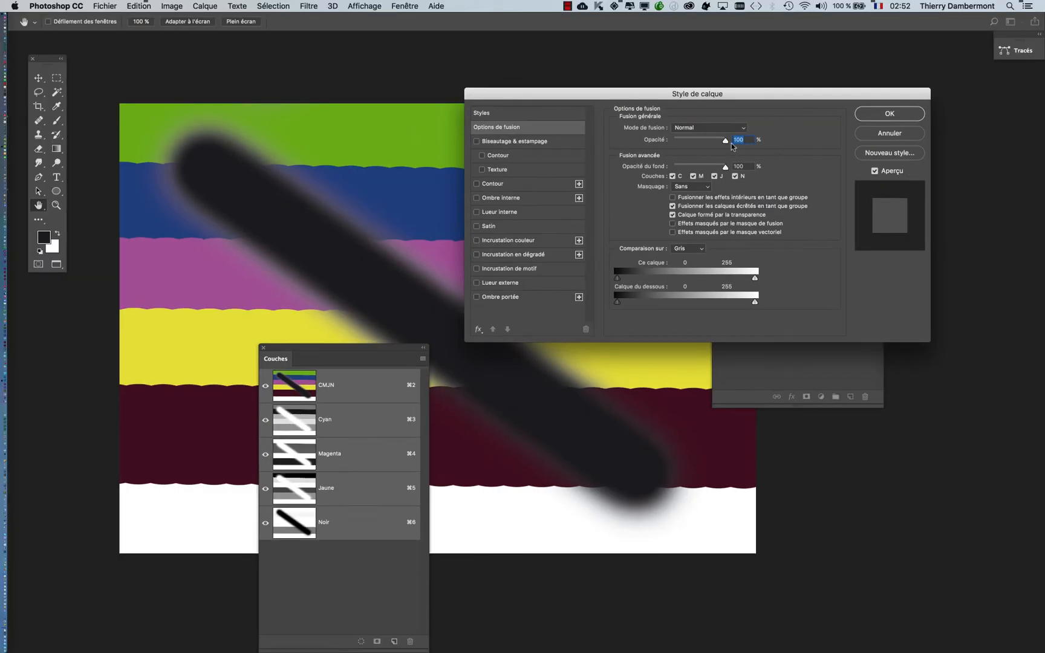
{"action": "left_click_drag", "start_coordinate": [702, 99], "coordinate": [456, 85]}
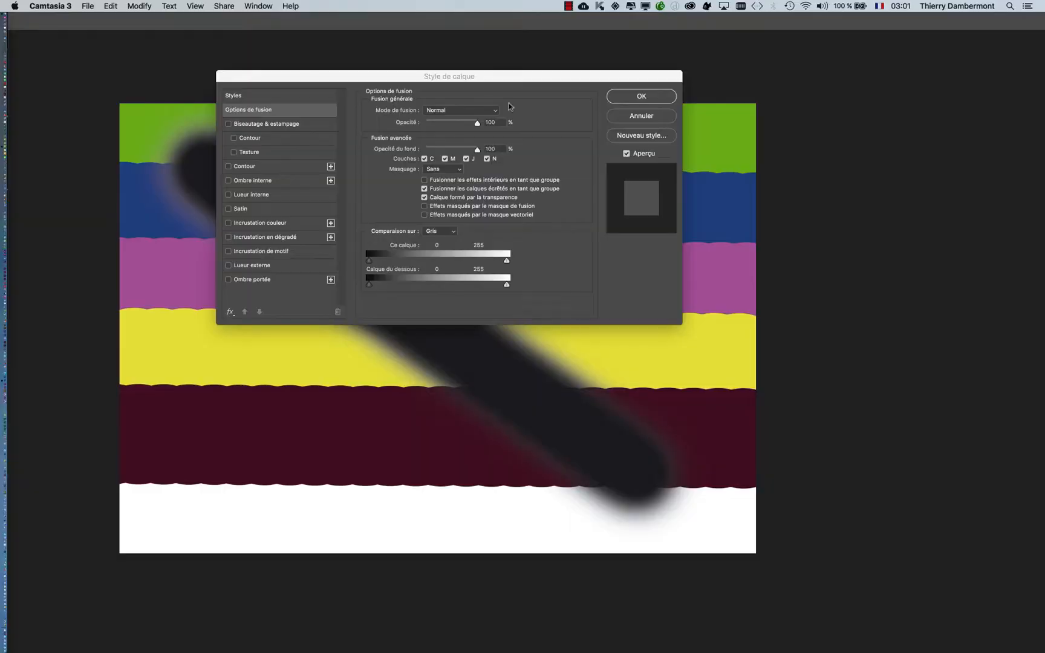
{"action": "left_click_drag", "start_coordinate": [537, 16], "coordinate": [1044, 28]}
{"action": "left_click_drag", "start_coordinate": [748, 84], "coordinate": [732, 66]}
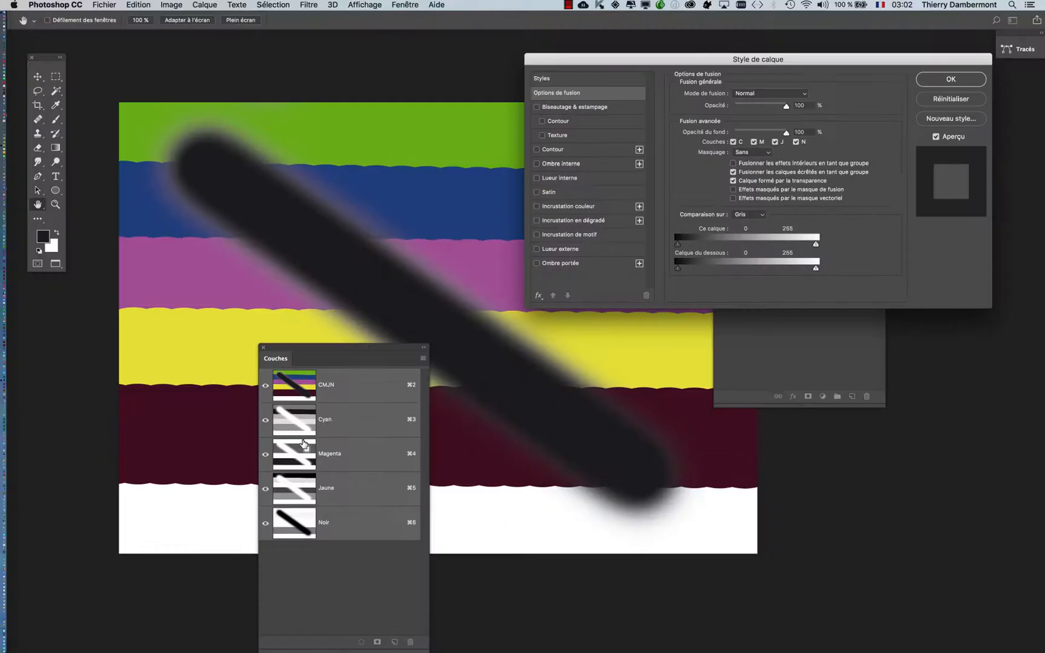
{"action": "left_click_drag", "start_coordinate": [686, 67], "coordinate": [246, 375]}
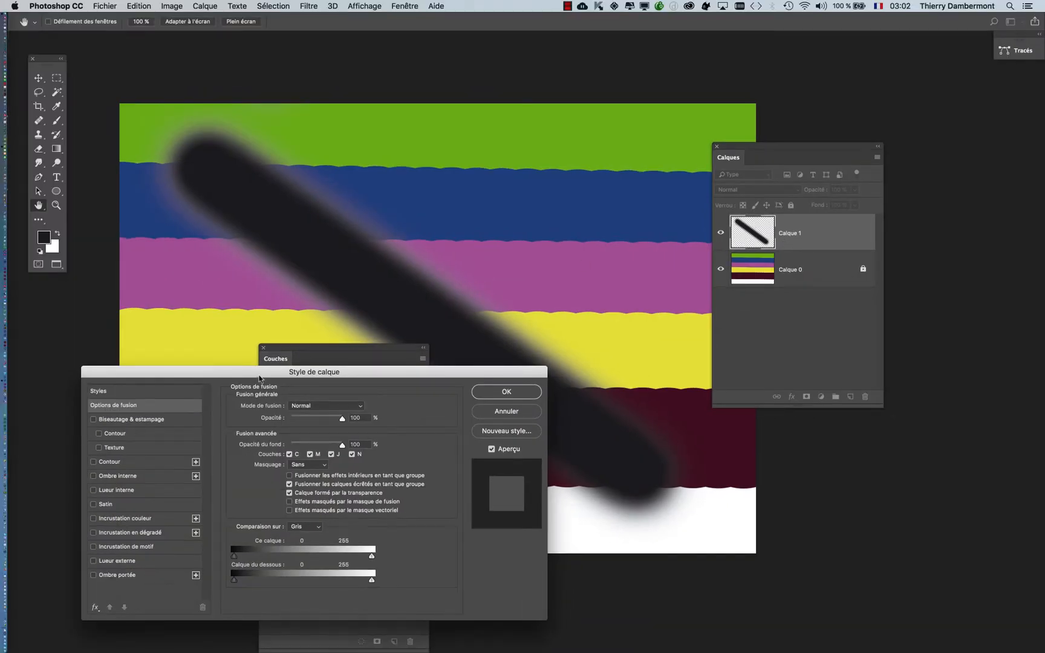
{"action": "left_click_drag", "start_coordinate": [259, 378], "coordinate": [357, 246]}
- Exclude the C, M and J channels from Calque 1's advanced blending, leaving only N enabled, and apply the layer style
{"action": "key", "text": "alt"}
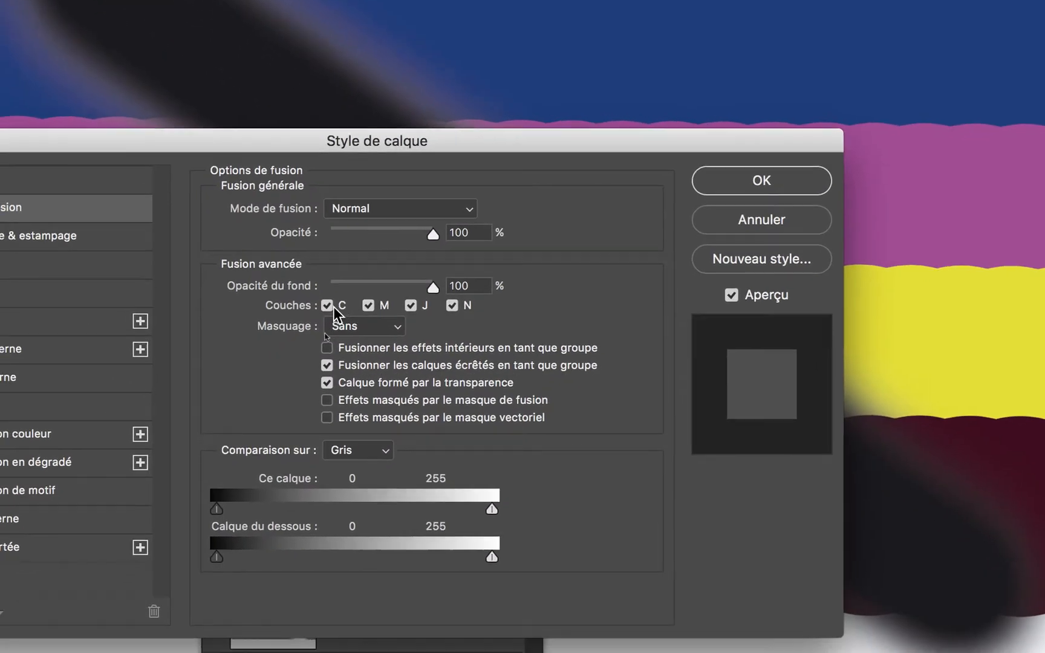
{"action": "left_click", "coordinate": [315, 349]}
{"action": "left_click", "coordinate": [375, 305]}
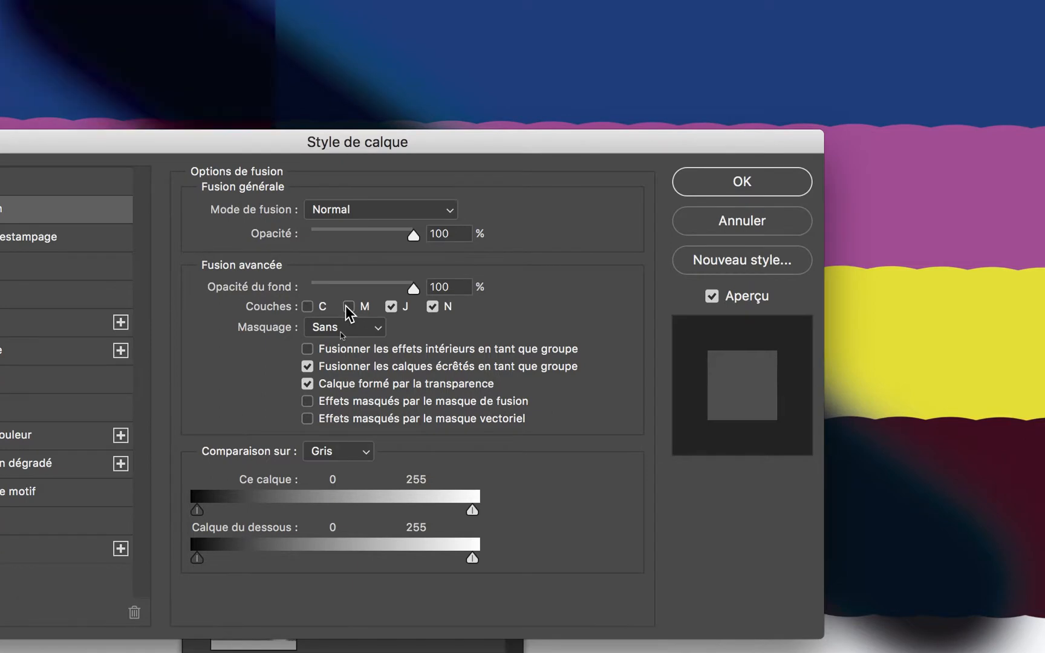
{"action": "left_click", "coordinate": [385, 307]}
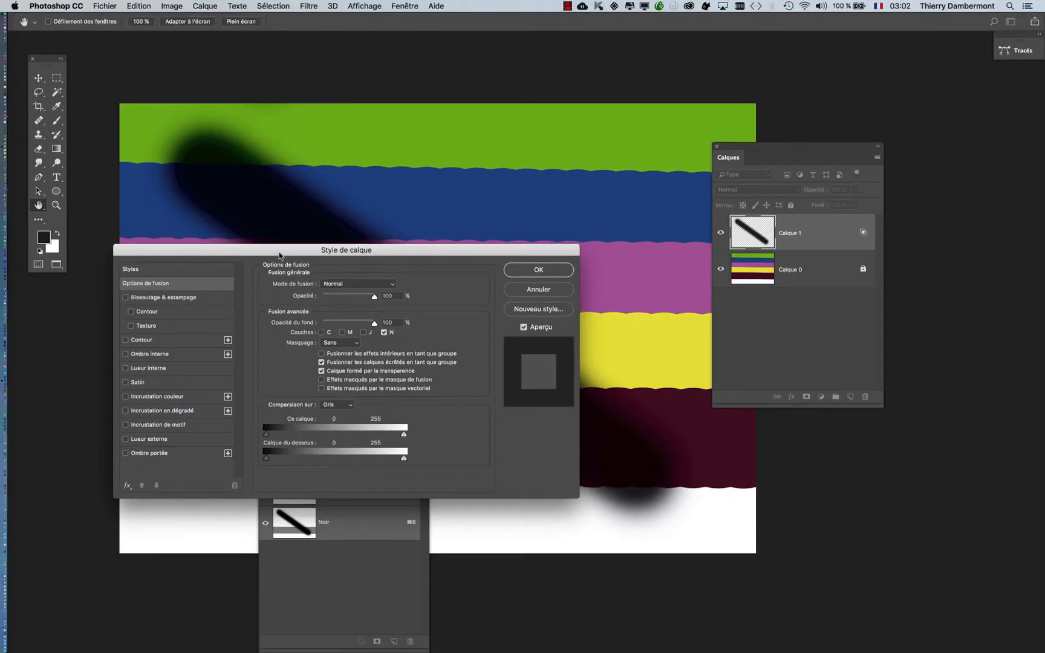
{"action": "left_click_drag", "start_coordinate": [280, 256], "coordinate": [830, 302]}
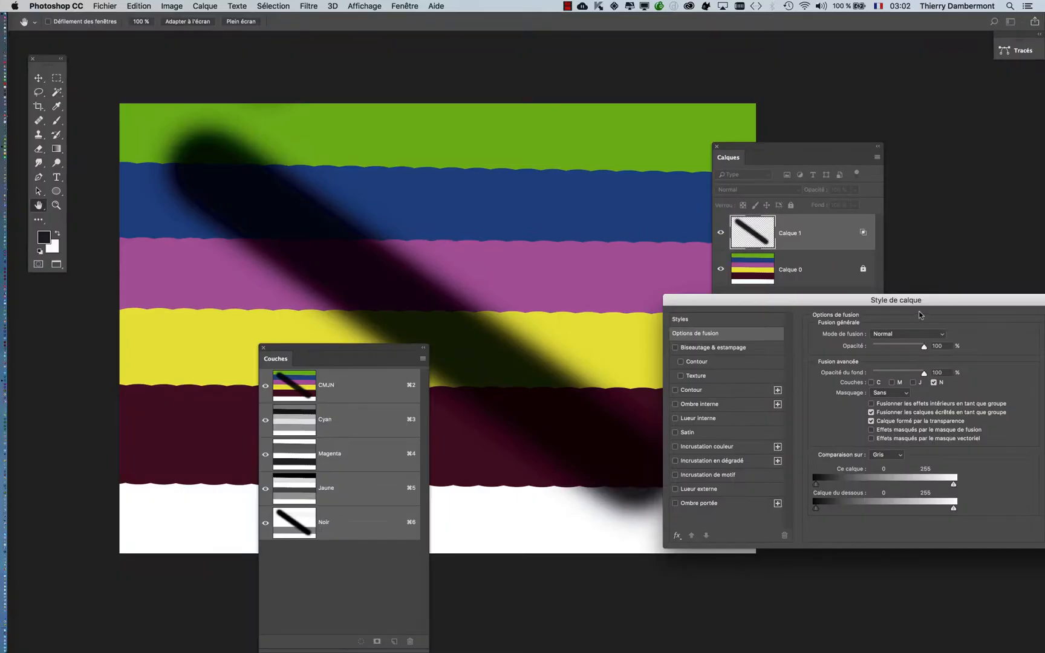
{"action": "left_click_drag", "start_coordinate": [920, 315], "coordinate": [560, 147]}
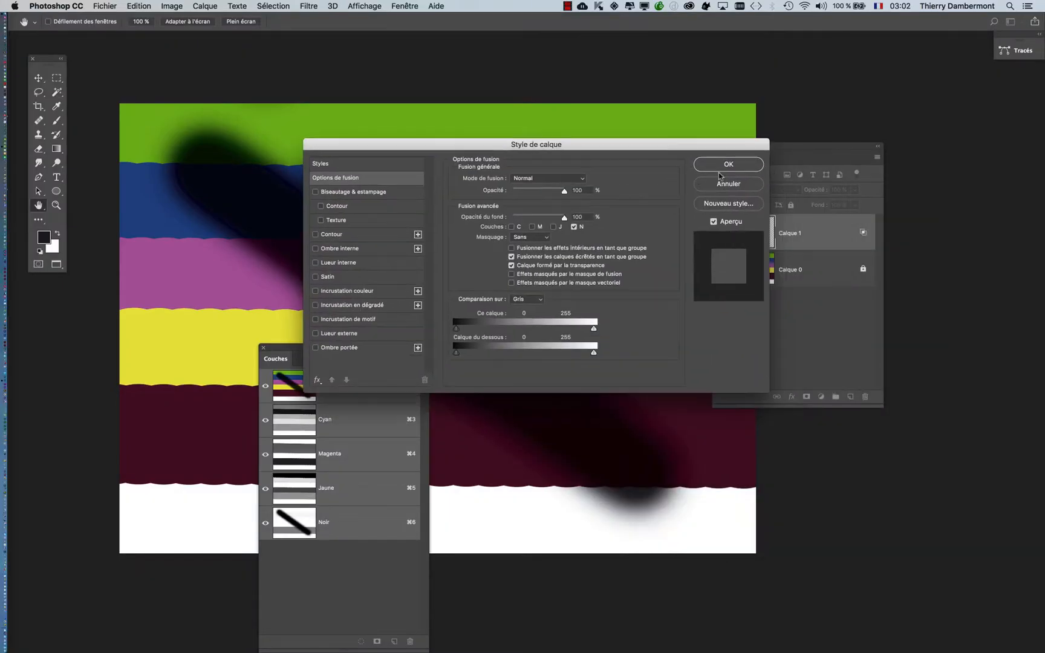
{"action": "left_click", "coordinate": [728, 169]}
- Move the Couches panel clear of the stroke and review Calque 1's blending options without changing them
{"action": "left_click_drag", "start_coordinate": [334, 350], "coordinate": [197, 370]}
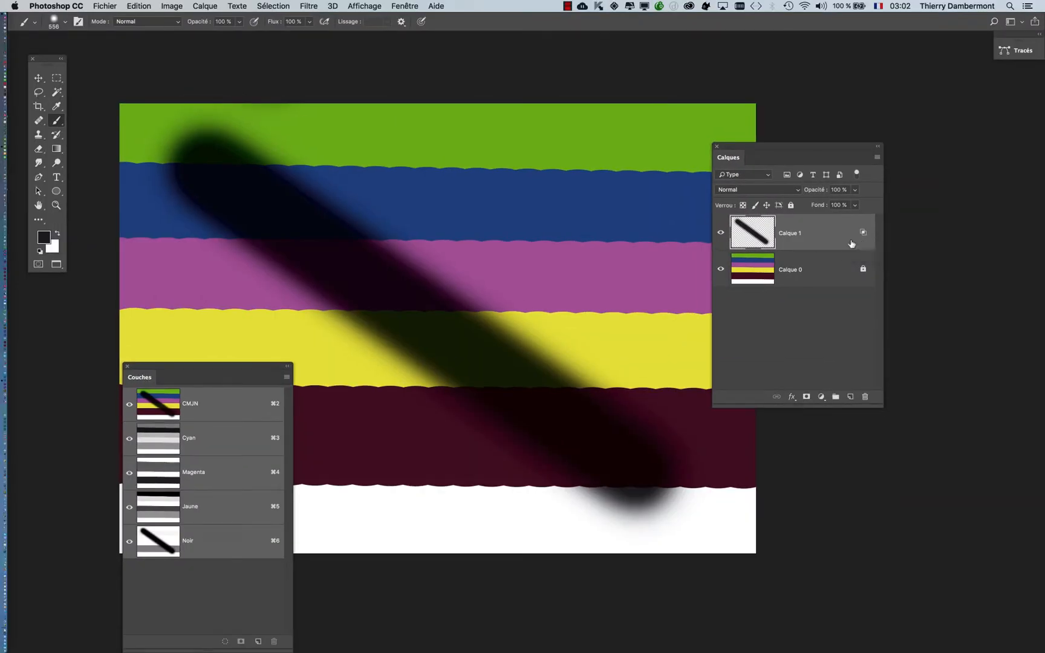
{"action": "double_click", "coordinate": [816, 235]}
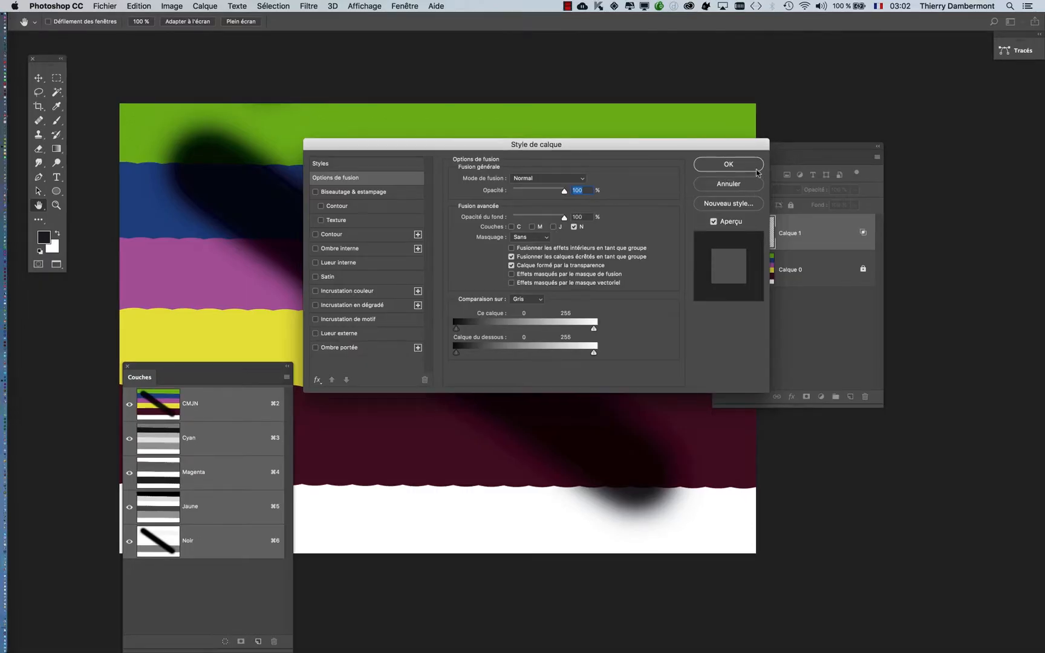
{"action": "left_click", "coordinate": [756, 170]}
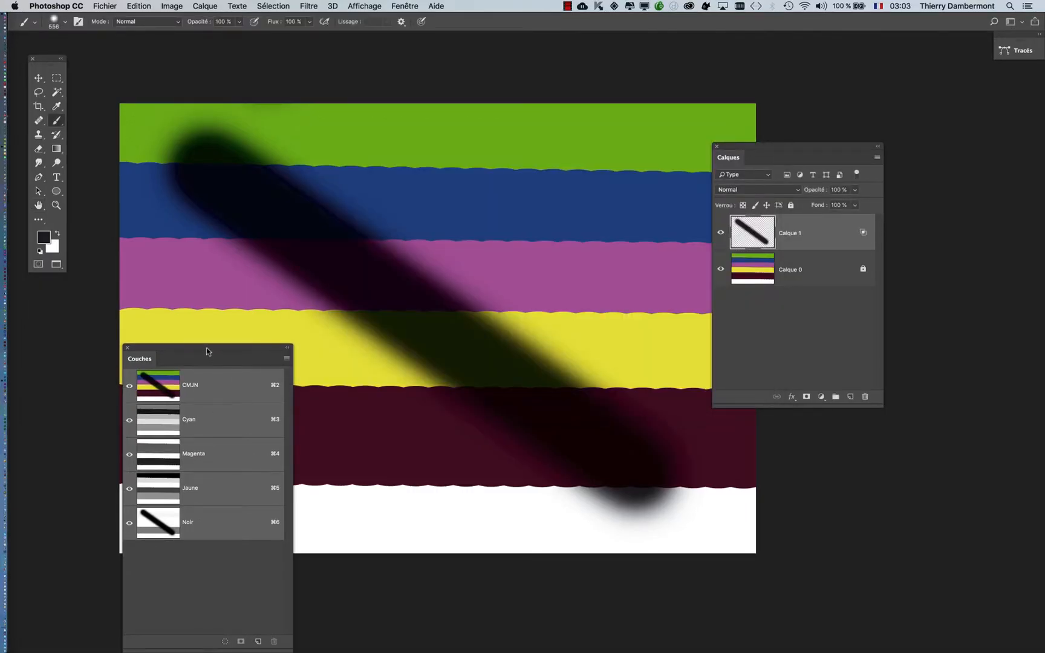
- Hide the Jaune, Magenta and Cyan channels, select Noir alone and move the Couches panel clear of the stroke to examine it
{"action": "left_click_drag", "start_coordinate": [207, 349], "coordinate": [536, 112]}
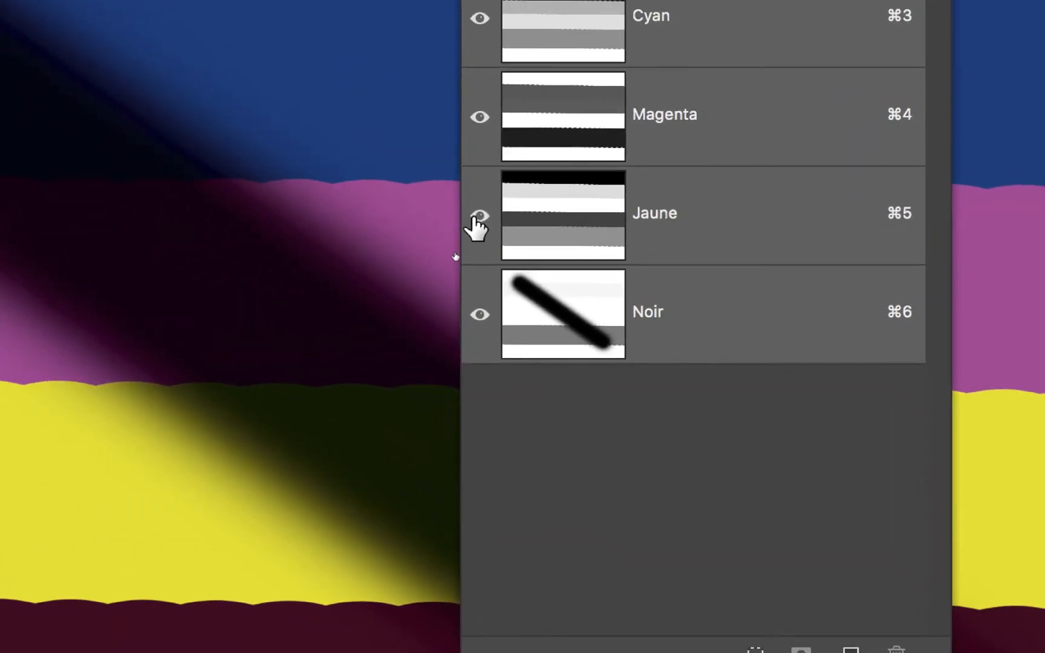
{"action": "left_click", "coordinate": [478, 217]}
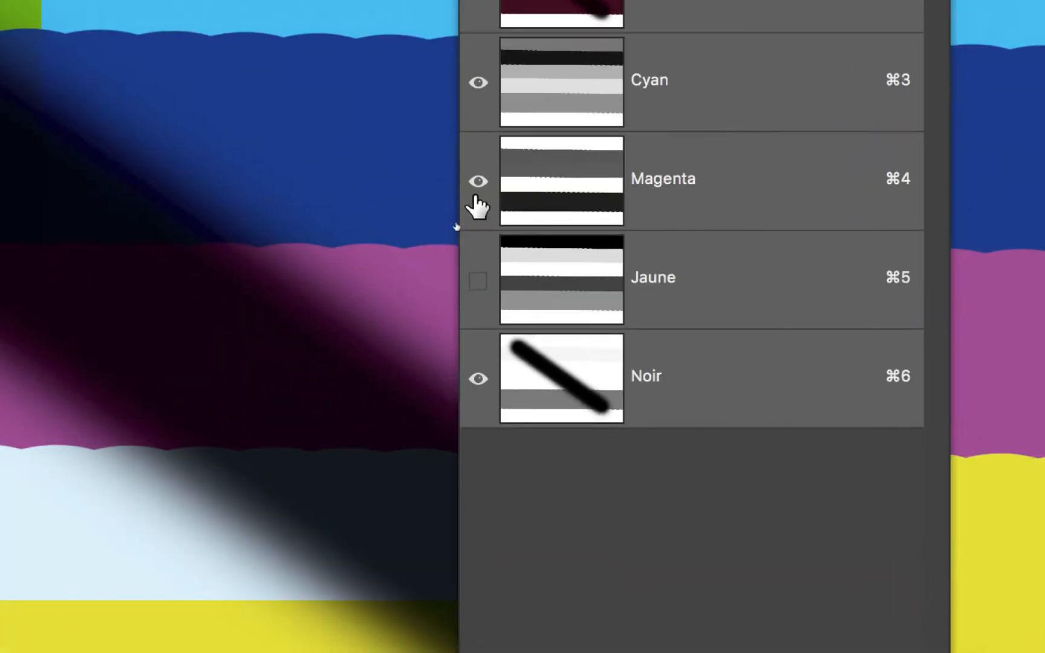
{"action": "left_click", "coordinate": [479, 117]}
{"action": "left_click", "coordinate": [479, 19]}
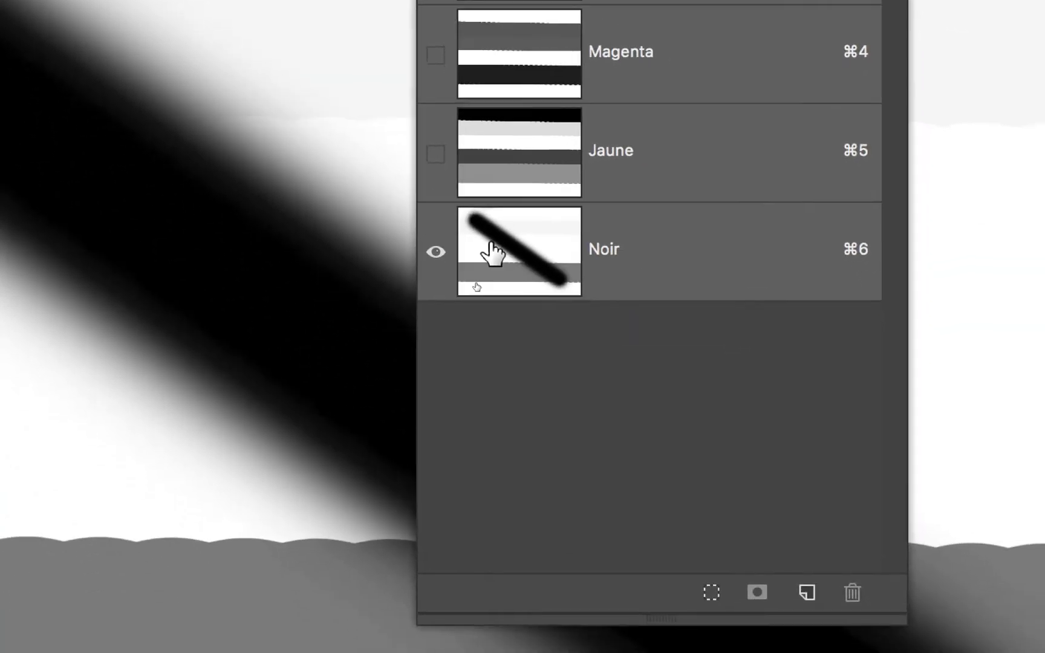
{"action": "left_click", "coordinate": [525, 299]}
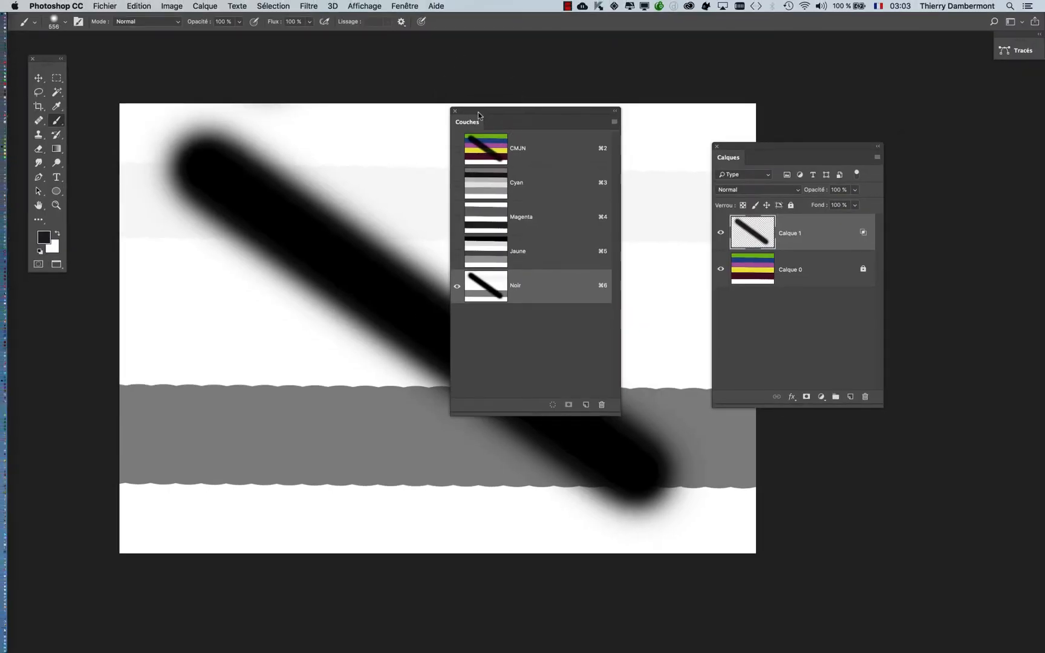
{"action": "left_click_drag", "start_coordinate": [475, 114], "coordinate": [596, 70]}
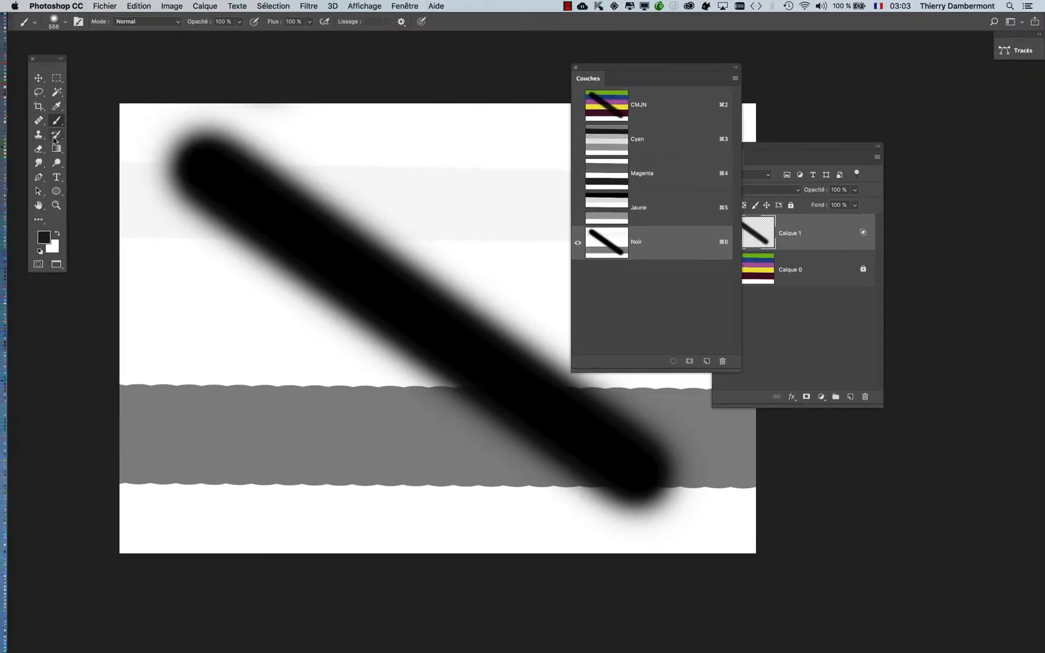
- Sample the black stroke in the Noir channel with the Eyedropper, read its ink values in the Informations panel, and close that panel
{"action": "left_click", "coordinate": [56, 106]}
{"action": "left_click", "coordinate": [401, 6]}
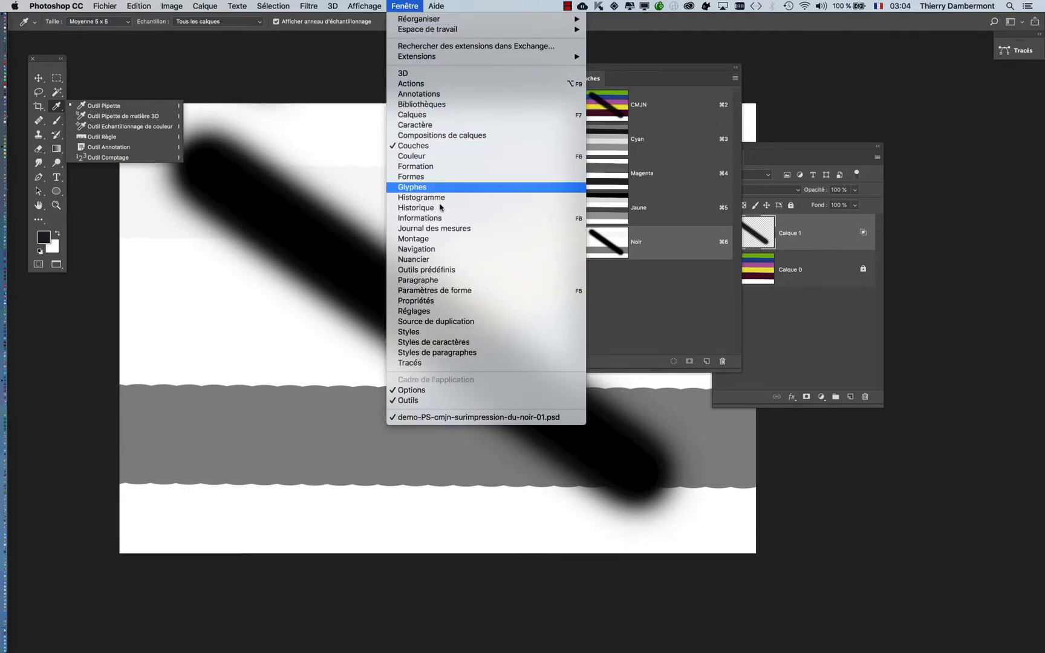
{"action": "left_click", "coordinate": [443, 221]}
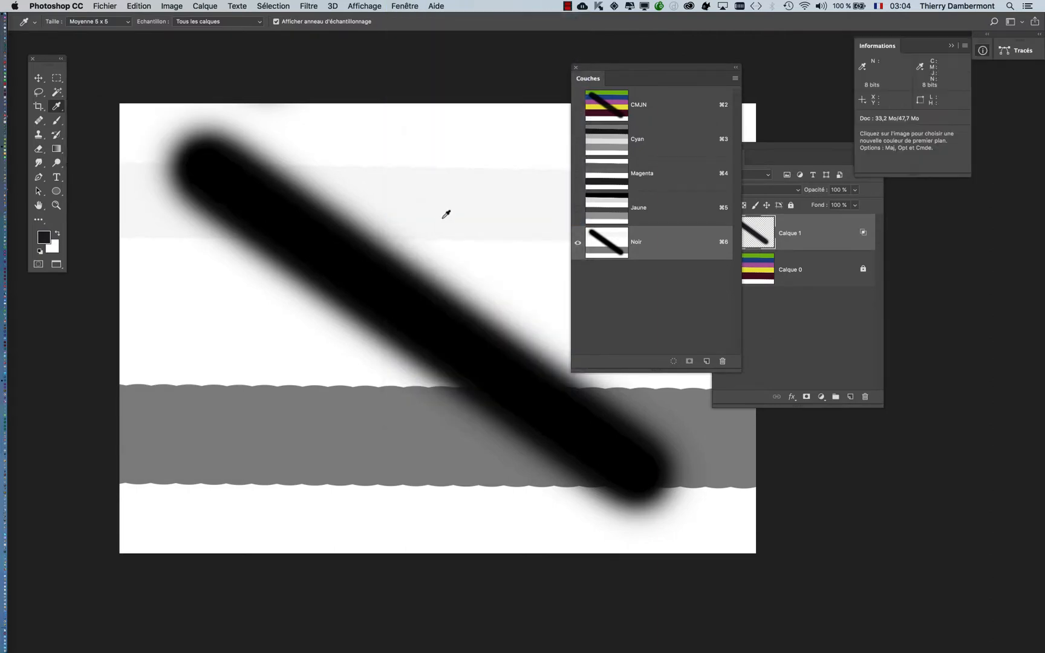
{"action": "left_click_drag", "start_coordinate": [868, 56], "coordinate": [268, 231]}
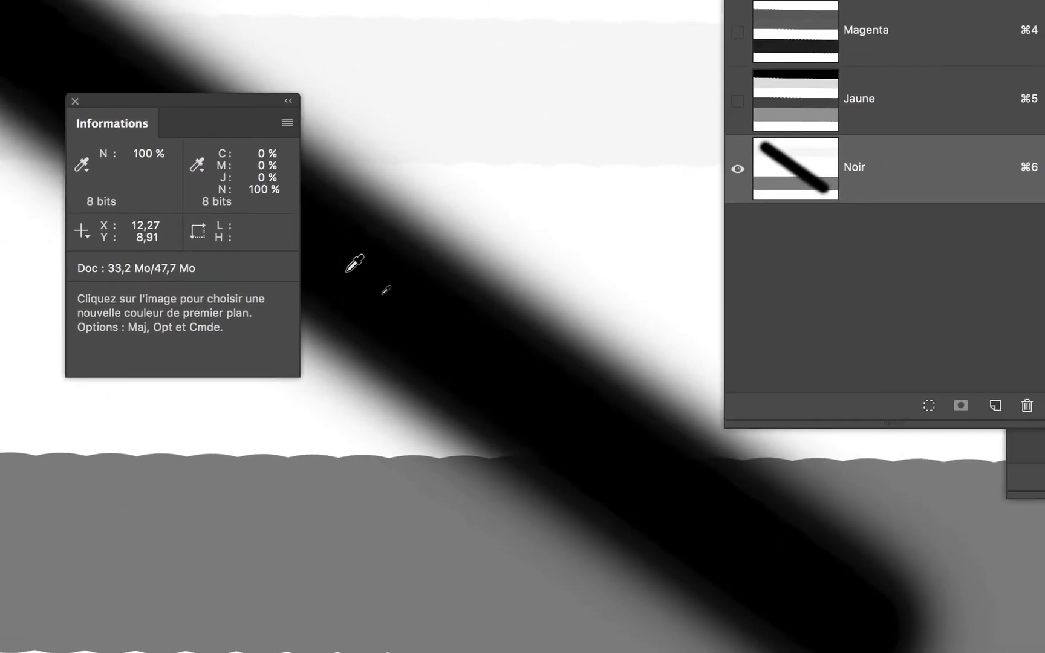
{"action": "left_click", "coordinate": [498, 366]}
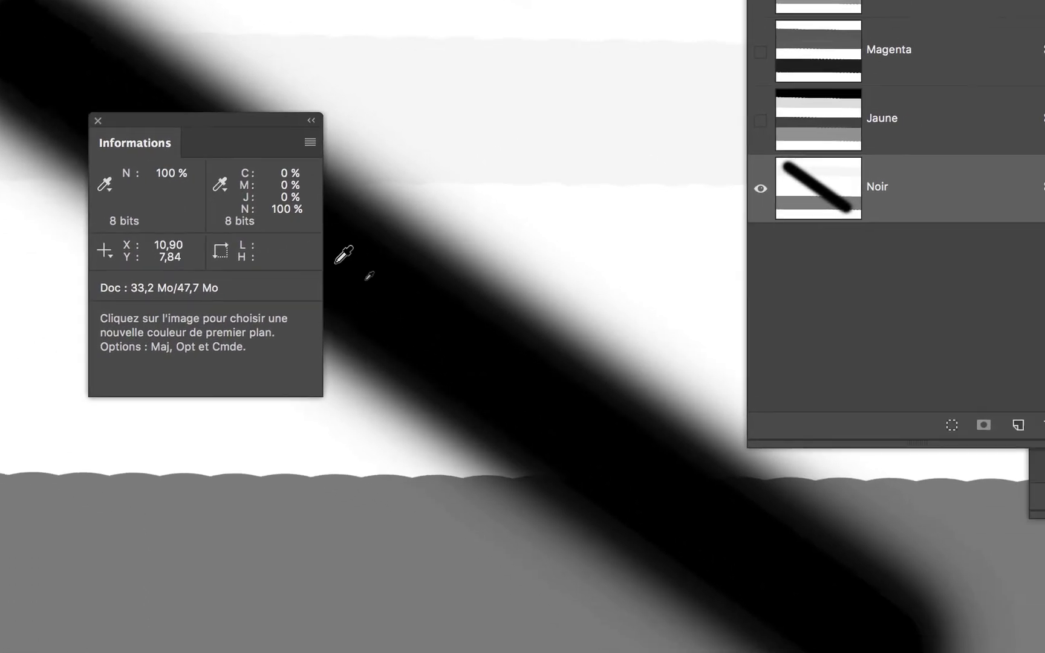
{"action": "left_click", "coordinate": [429, 324]}
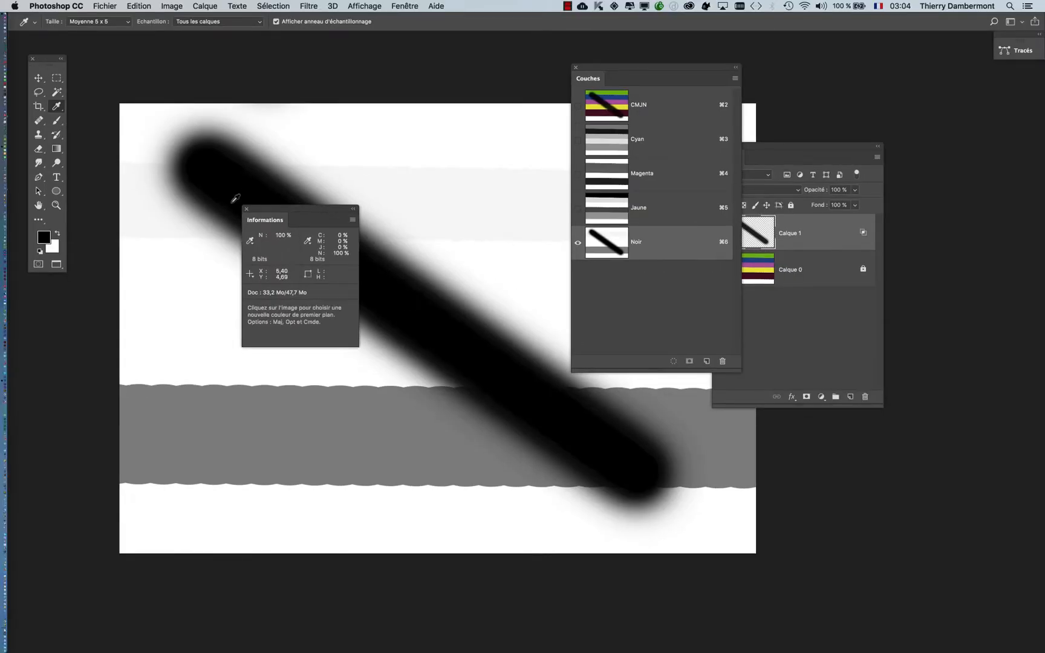
{"action": "left_click", "coordinate": [247, 209]}
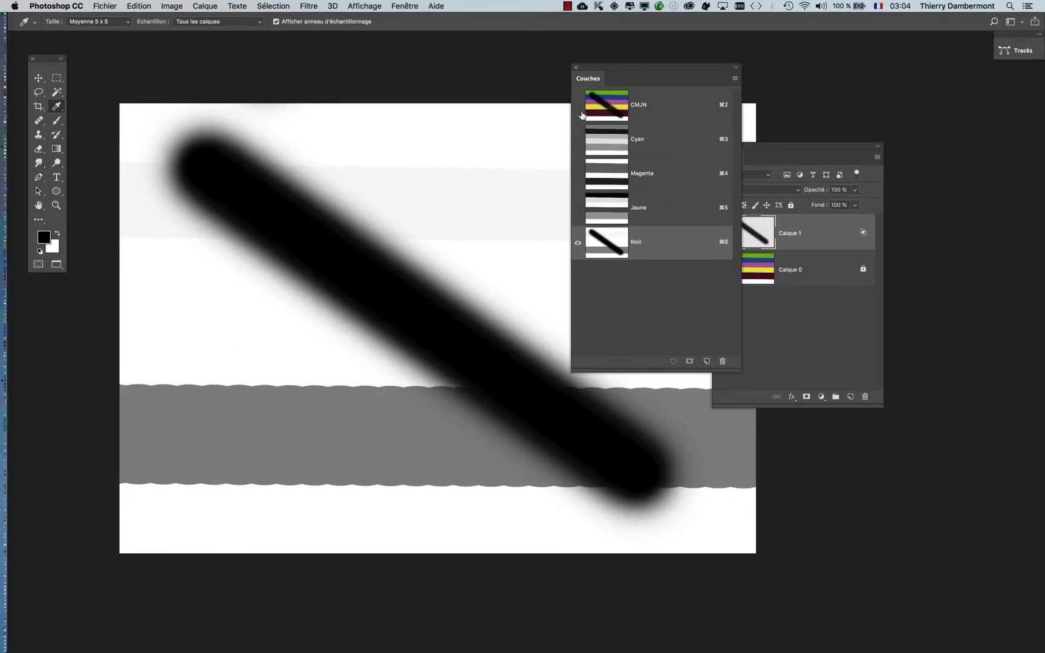
- Move the Couches and Calques panels clear of the artwork and show the full CMJN composite again
{"action": "left_click_drag", "start_coordinate": [617, 70], "coordinate": [890, 78]}
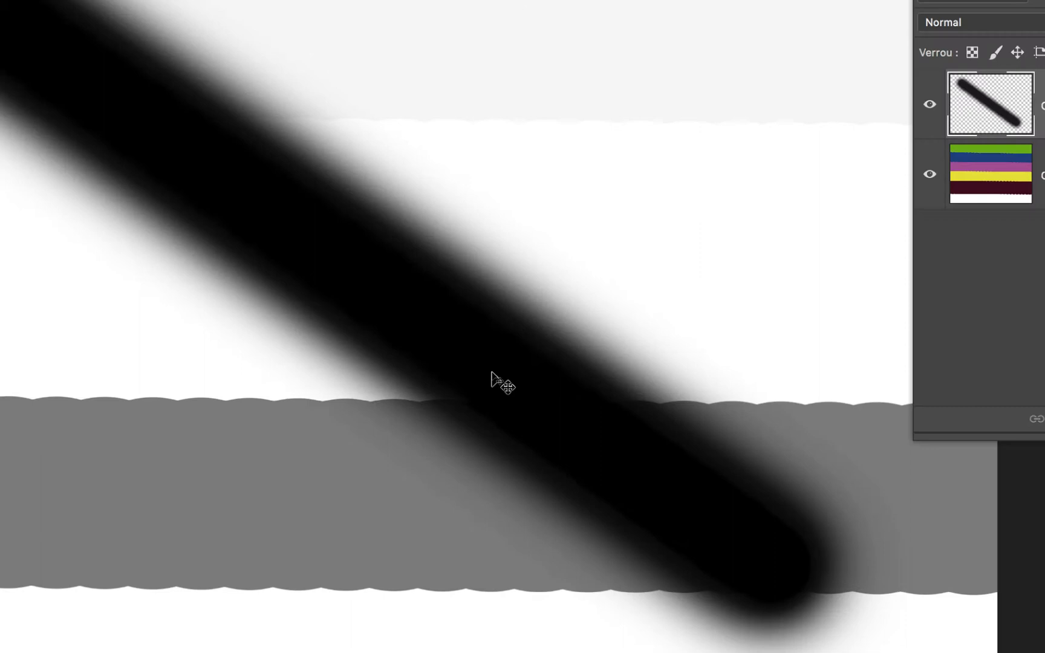
{"action": "key", "text": "i"}
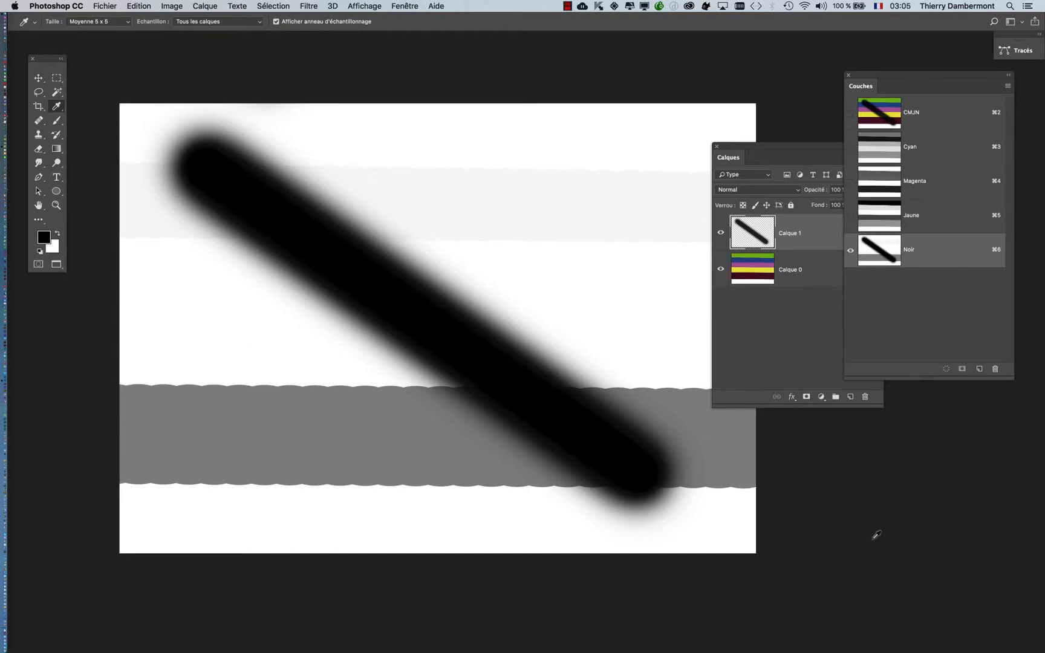
{"action": "scroll", "coordinate": [611, 493], "scroll_direction": "down", "scroll_amount": 5}
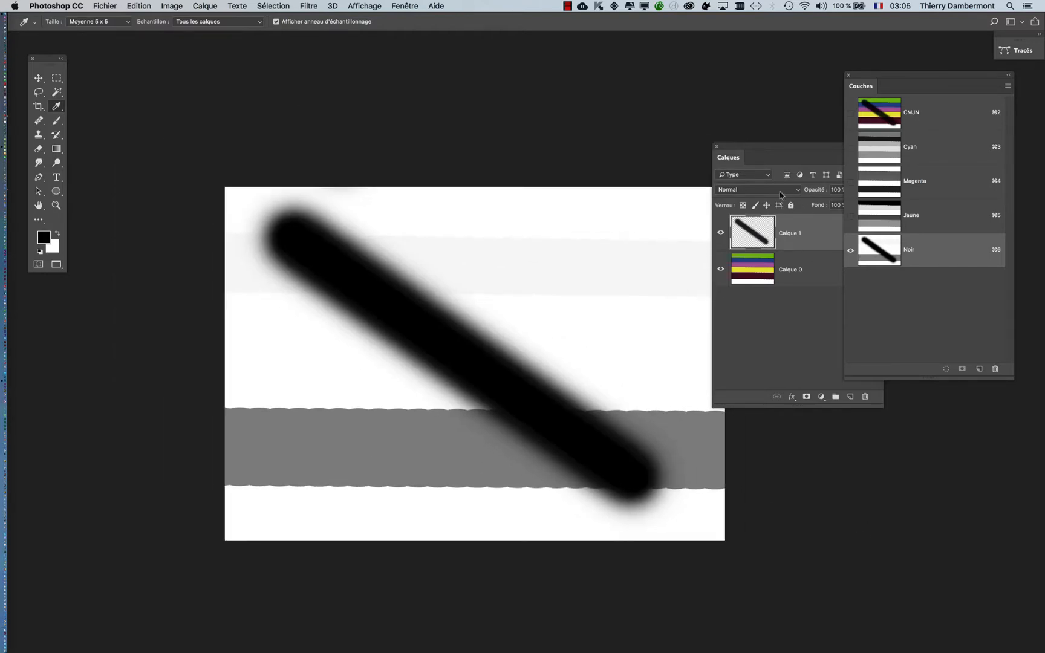
{"action": "left_click_drag", "start_coordinate": [750, 153], "coordinate": [822, 306]}
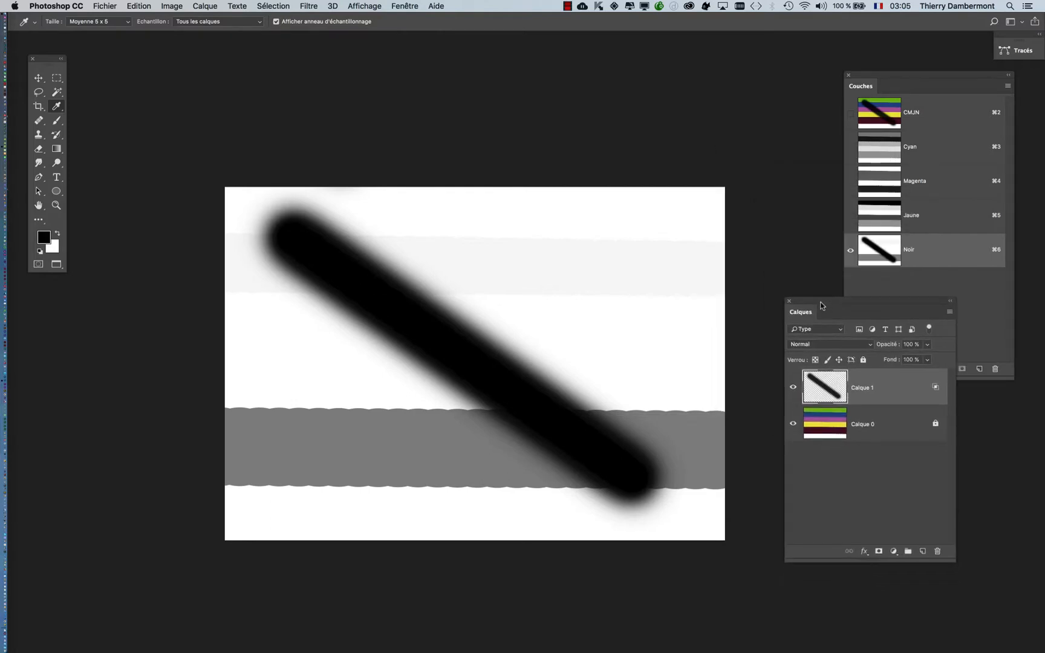
{"action": "left_click_drag", "start_coordinate": [534, 292], "coordinate": [481, 250]}
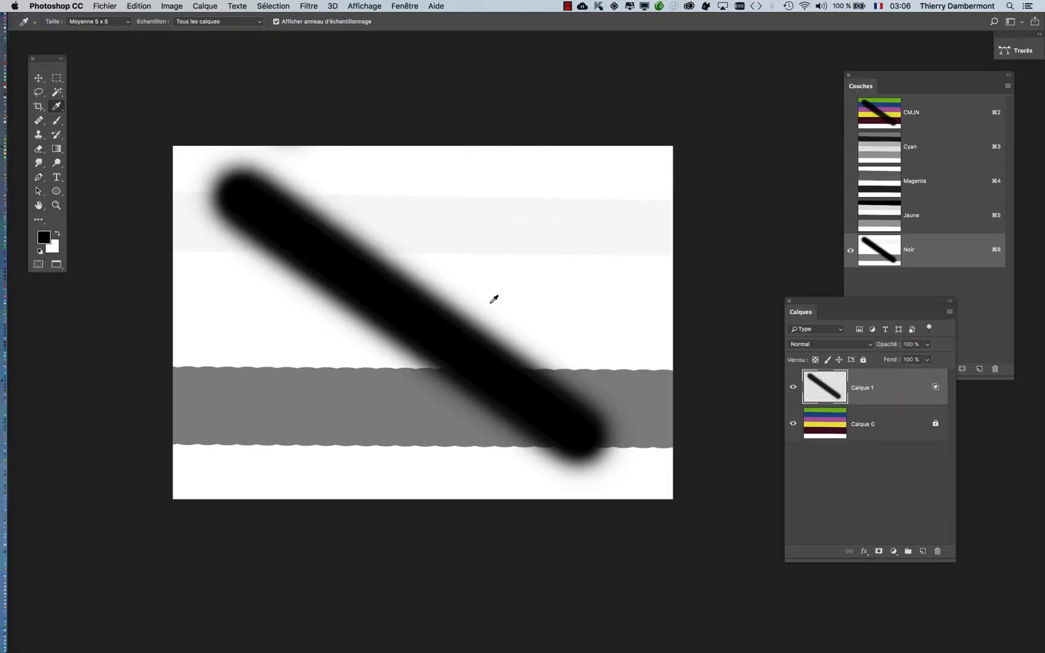
{"action": "left_click", "coordinate": [917, 125]}
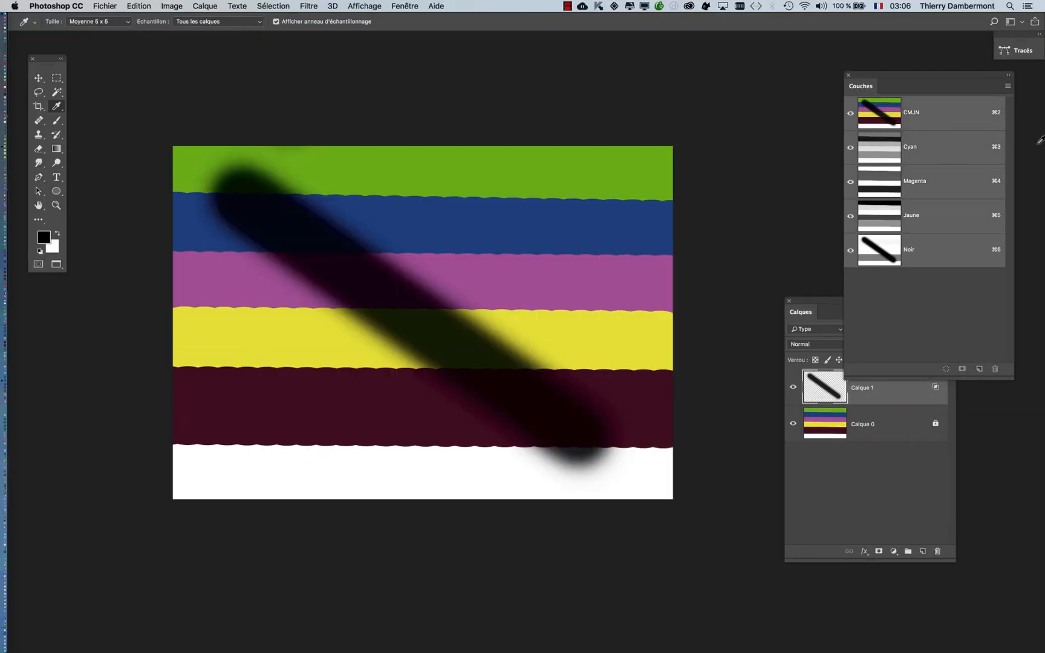
- Paint a straight hard-edged black diagonal stroke on Calque 1 with a brush size of 411, from the green stripe to the yellow stripe
{"action": "left_click", "coordinate": [57, 121]}
{"action": "mouse_move", "coordinate": [472, 296]}
{"action": "left_mouse_down"}
{"action": "mouse_move", "coordinate": [469, 508]}
{"action": "mouse_move", "coordinate": [450, 498]}
{"action": "left_mouse_up"}
{"action": "left_click", "coordinate": [399, 184]}
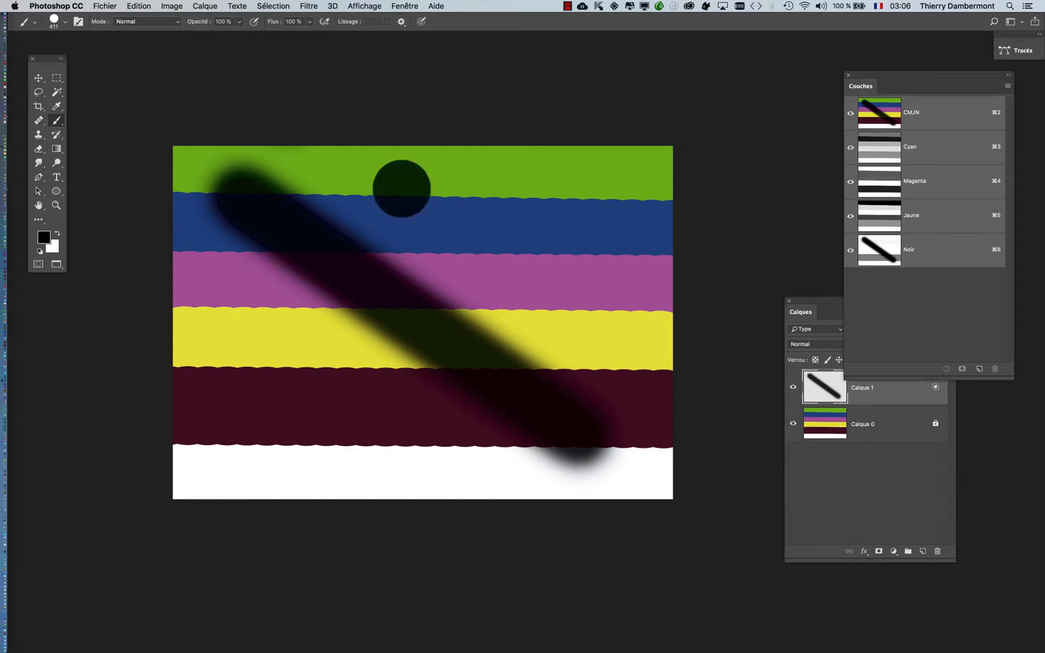
{"action": "left_click", "coordinate": [629, 355], "text": "shift"}
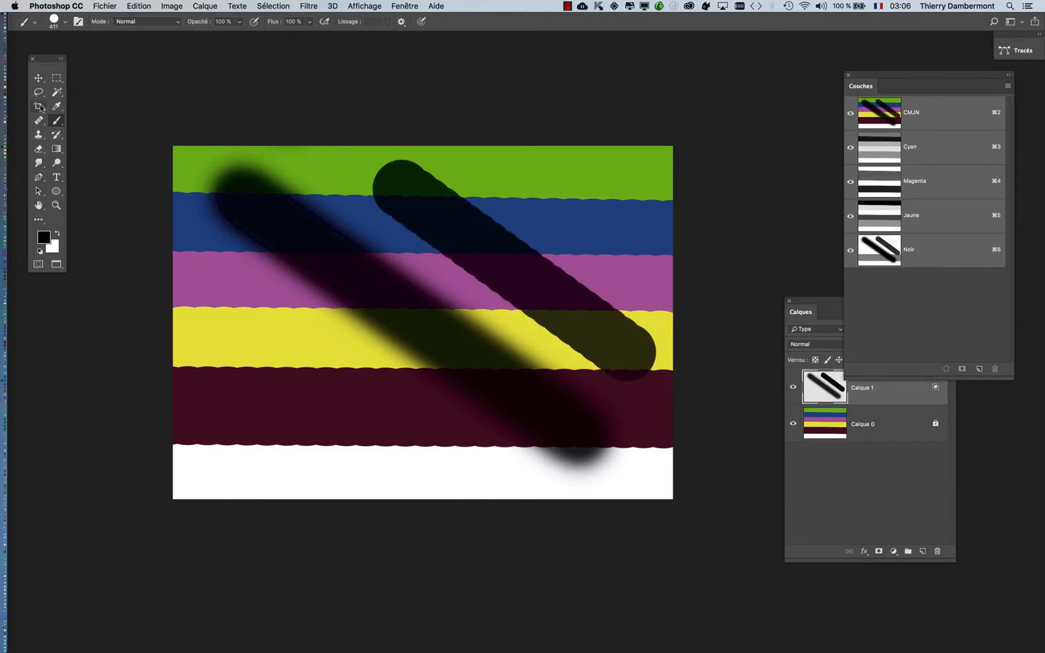
- Activate the Eyedropper and move the toolbox away from the hard-edged stroke
{"action": "scroll", "coordinate": [499, 252], "scroll_direction": "up", "scroll_amount": 2}
{"action": "scroll", "coordinate": [508, 254], "scroll_direction": "up", "scroll_amount": 2}
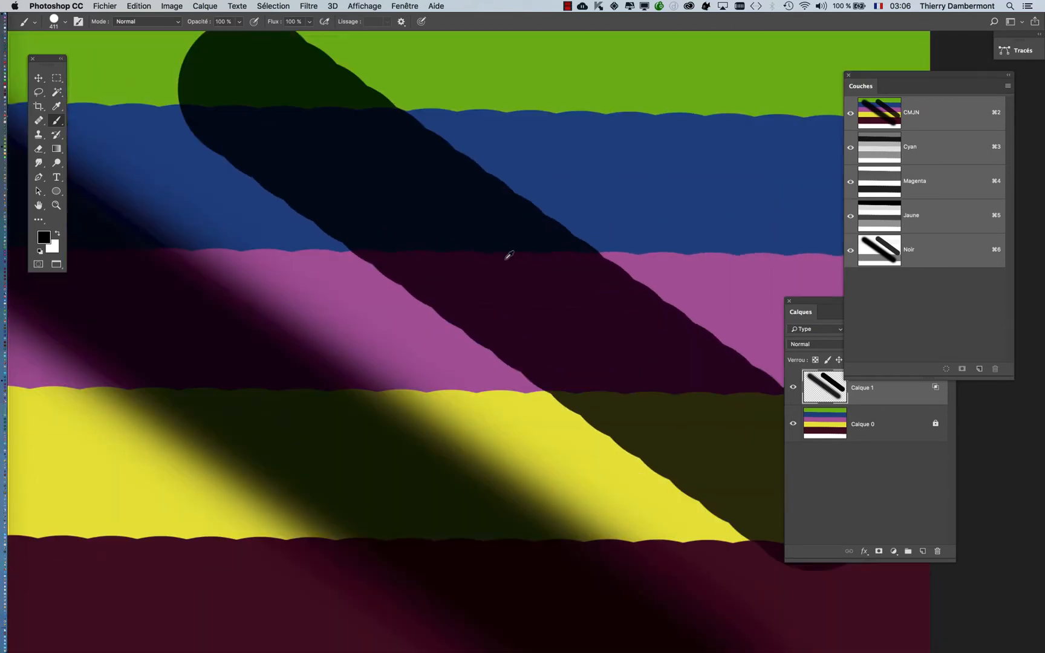
{"action": "left_click_drag", "start_coordinate": [508, 273], "coordinate": [392, 304]}
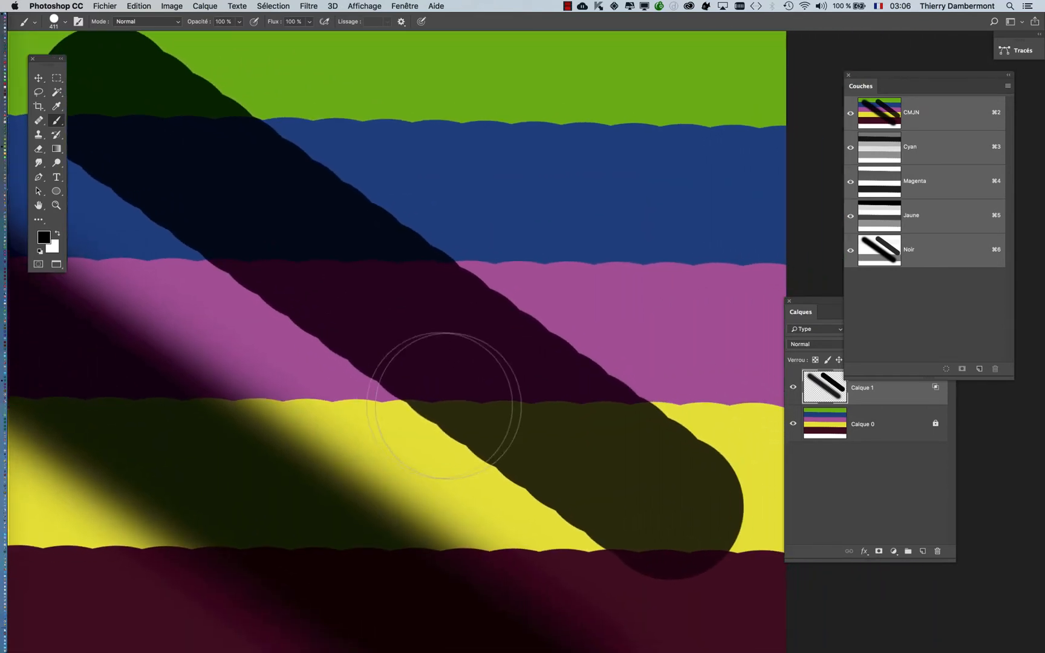
{"action": "left_click", "coordinate": [55, 110]}
{"action": "left_click", "coordinate": [47, 61]}
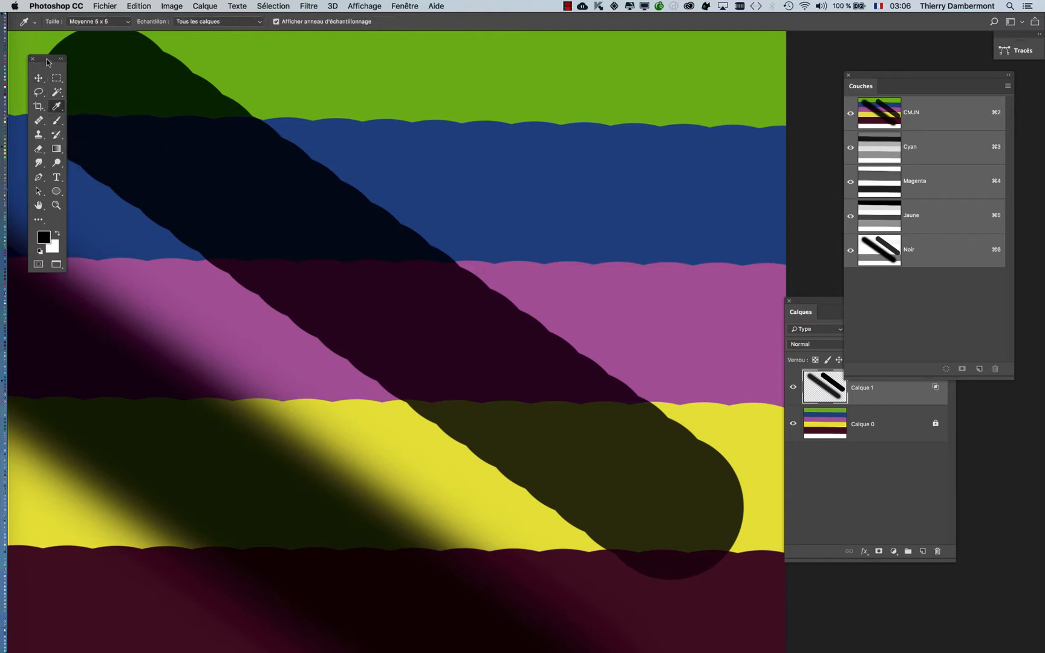
{"action": "left_click_drag", "start_coordinate": [49, 62], "coordinate": [127, 399]}
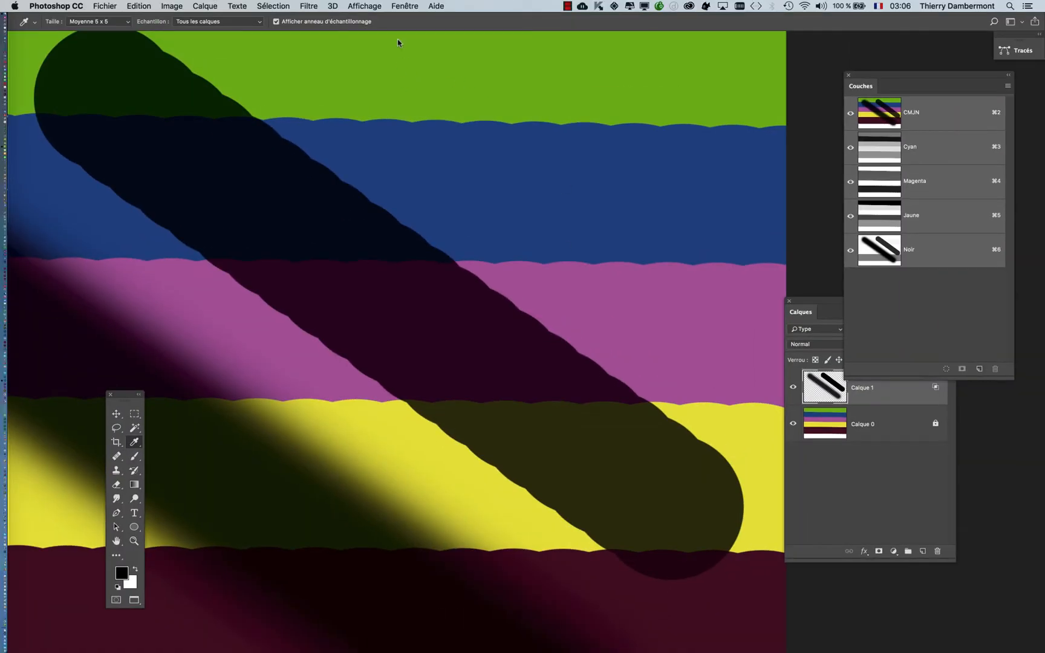
- Open the Informations panel, place it beside the hard-edged stroke and sample the ink values of the purple stripe
{"action": "left_click", "coordinate": [403, 6]}
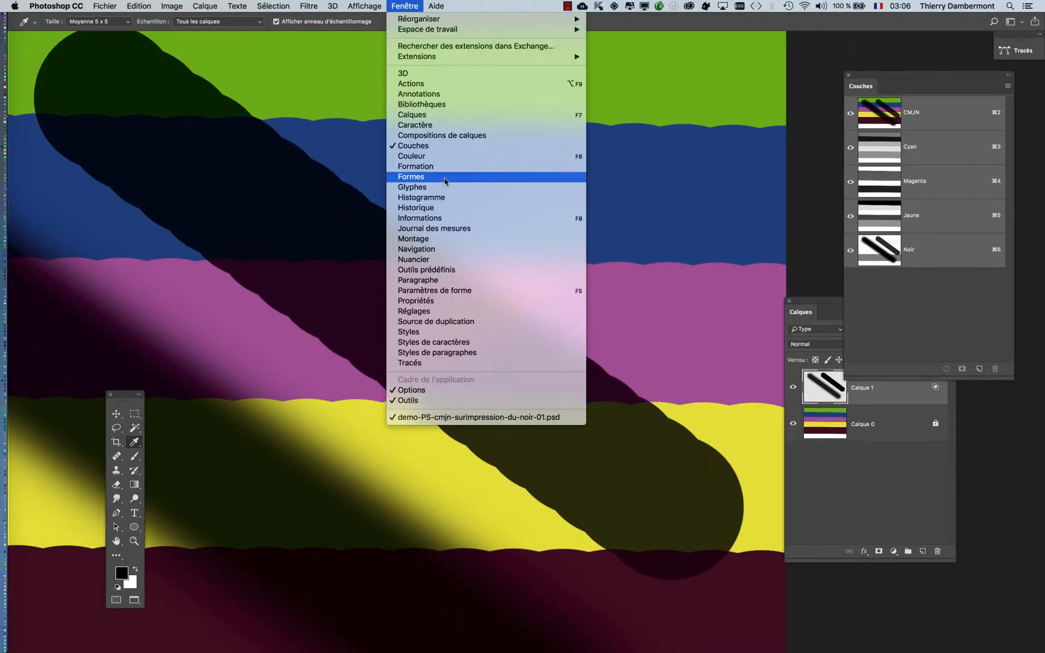
{"action": "left_click", "coordinate": [449, 218]}
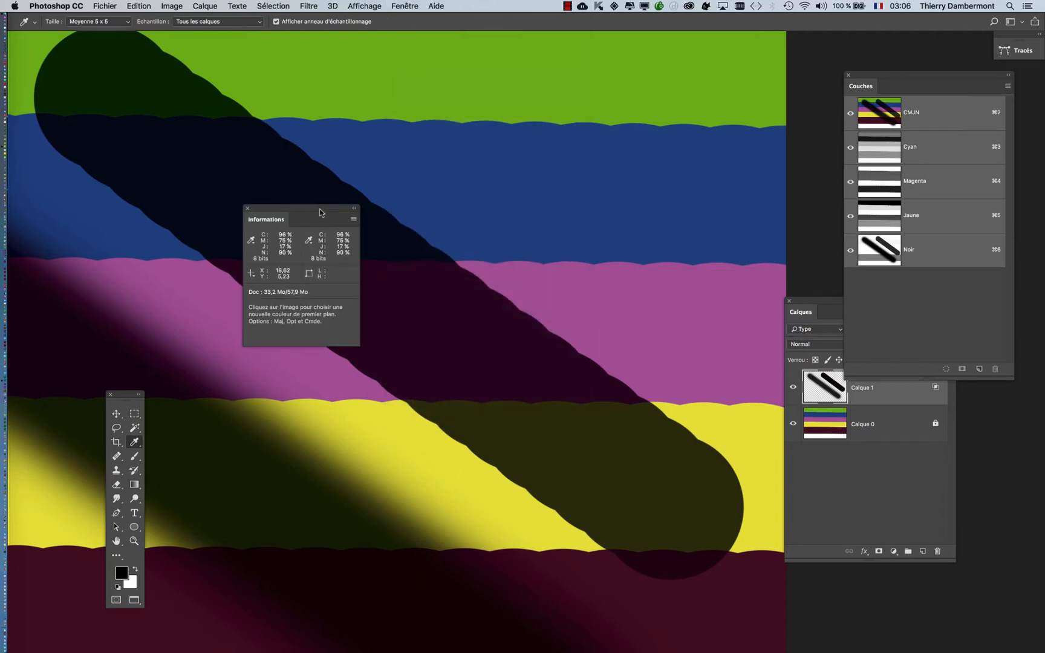
{"action": "left_click_drag", "start_coordinate": [326, 214], "coordinate": [462, 234]}
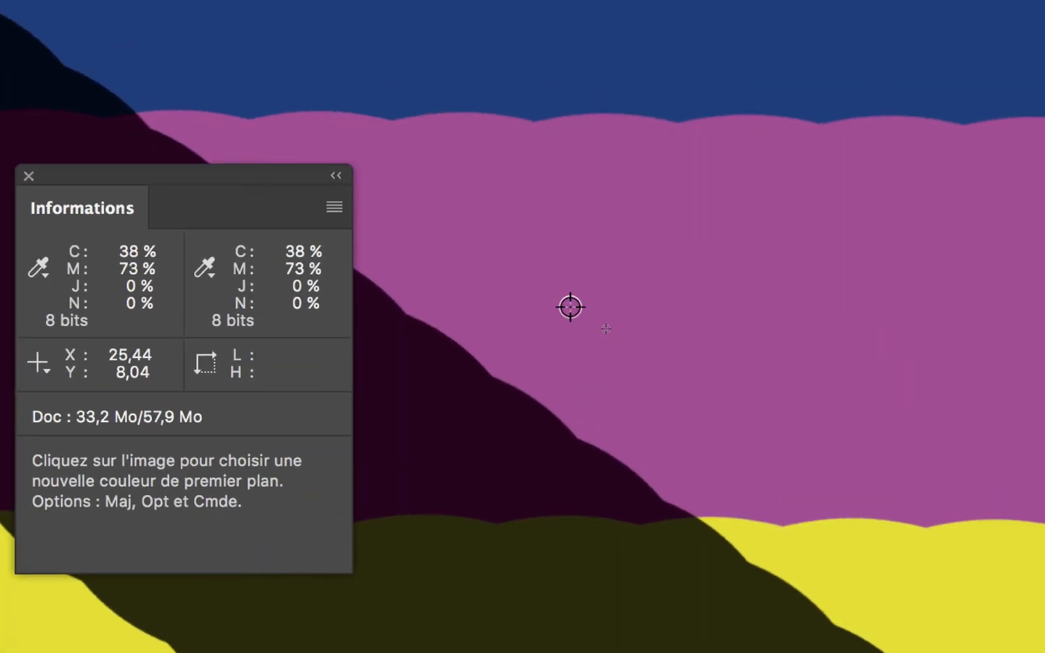
{"action": "left_click", "coordinate": [747, 381]}
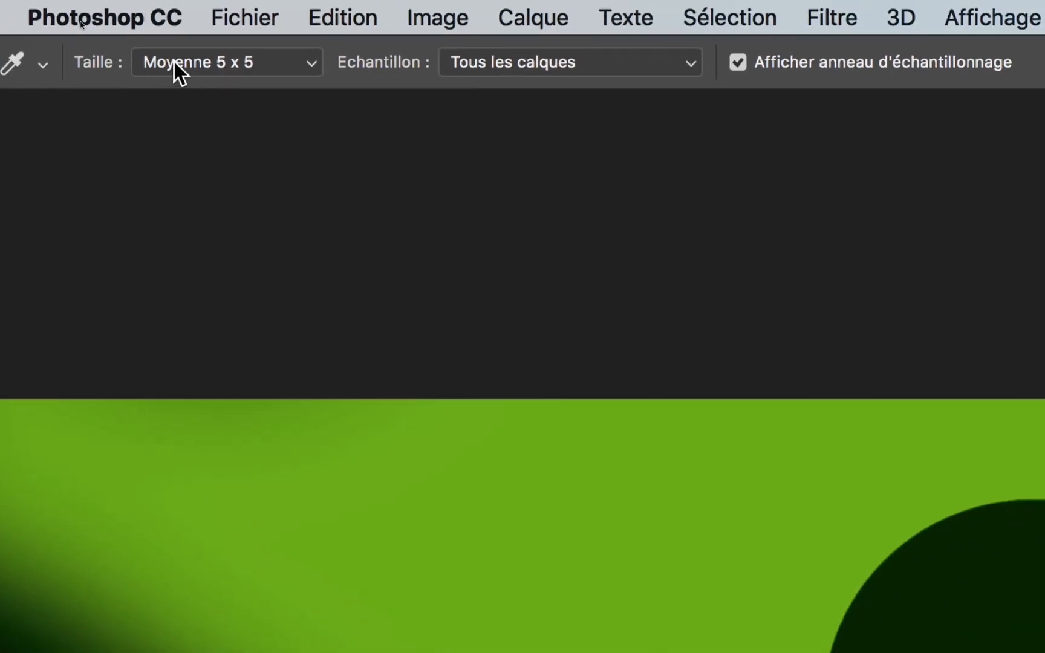
- Set the Eyedropper's sample size to Echantillon ponctuel
{"action": "left_click", "coordinate": [175, 66]}
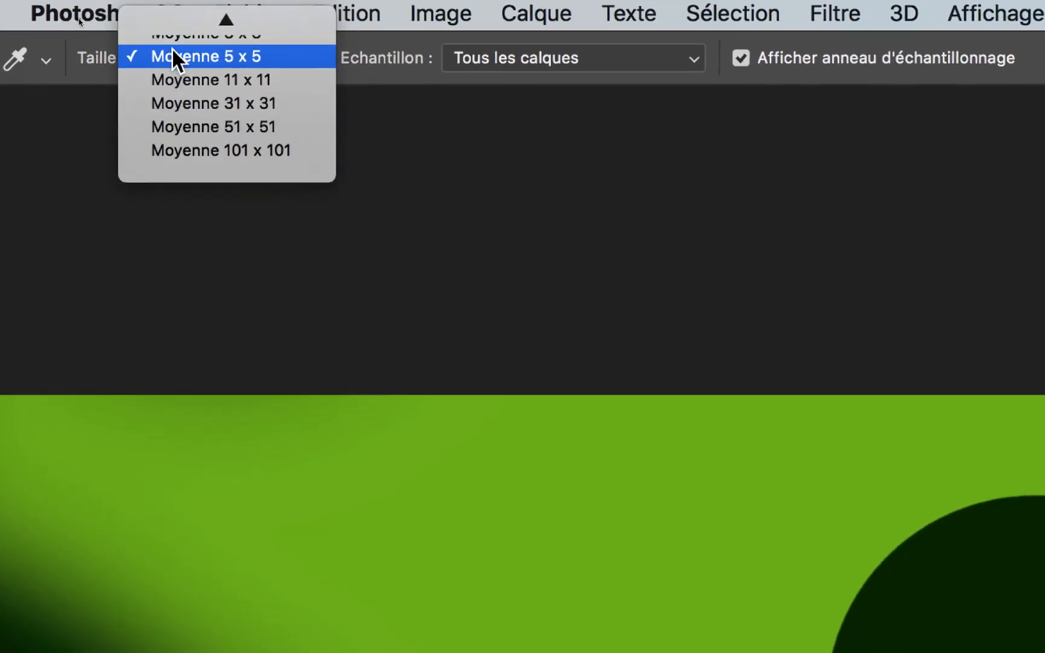
{"action": "mouse_move", "coordinate": [174, 49]}
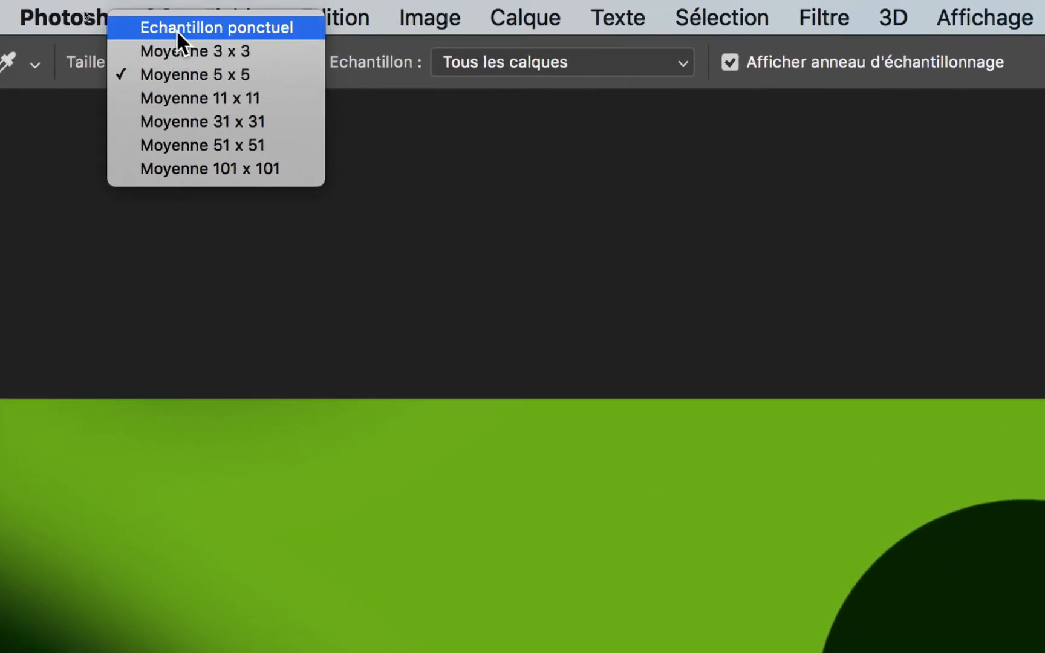
{"action": "left_click", "coordinate": [176, 29]}
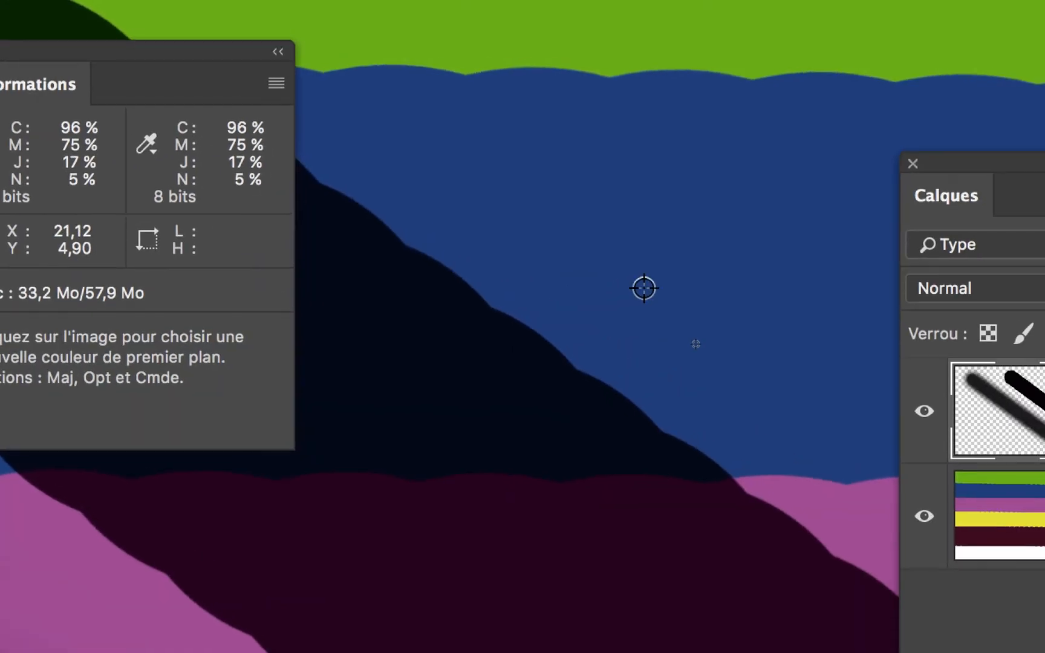
- Sample the blue stripe outside the hard-edged stroke, at its edge and under it to compare the ink values
{"action": "left_click", "coordinate": [644, 288]}
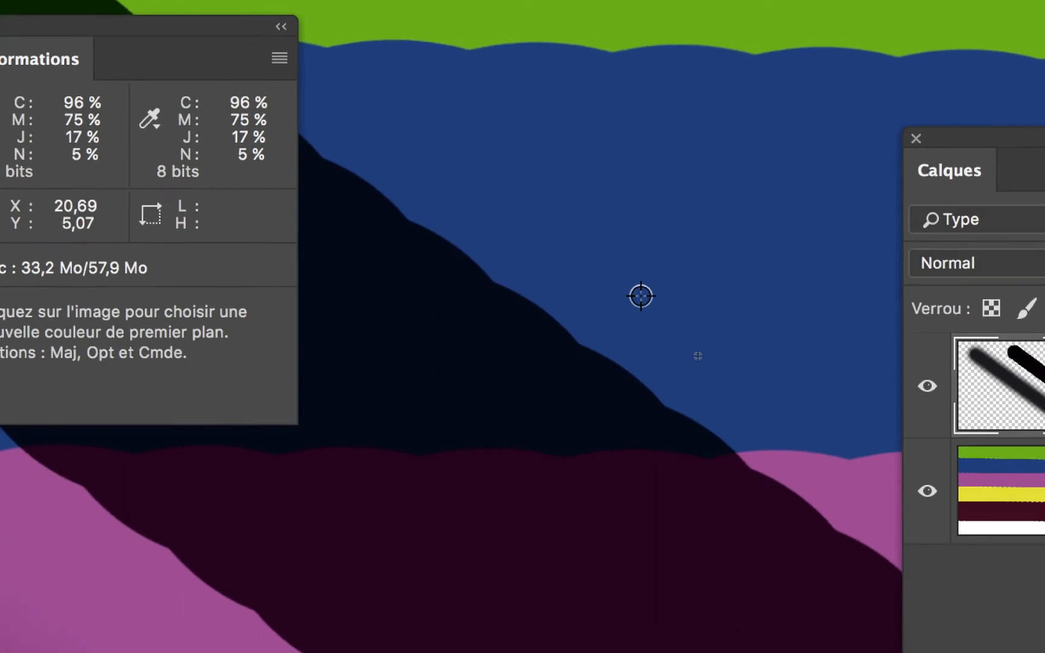
{"action": "left_click", "coordinate": [940, 393]}
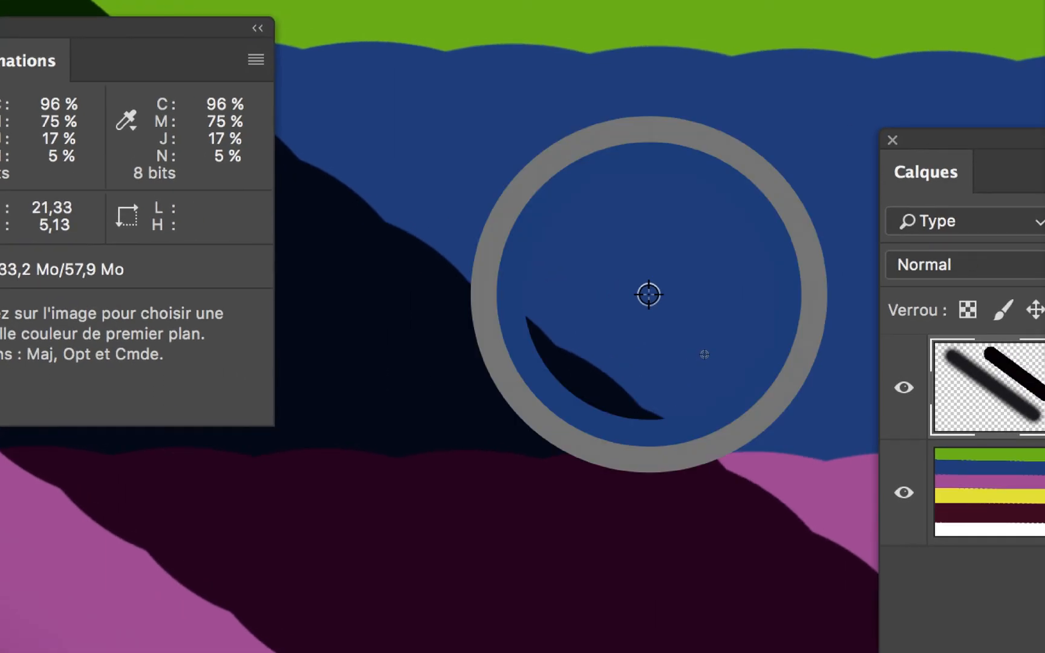
{"action": "left_click_drag", "start_coordinate": [649, 295], "coordinate": [595, 288]}
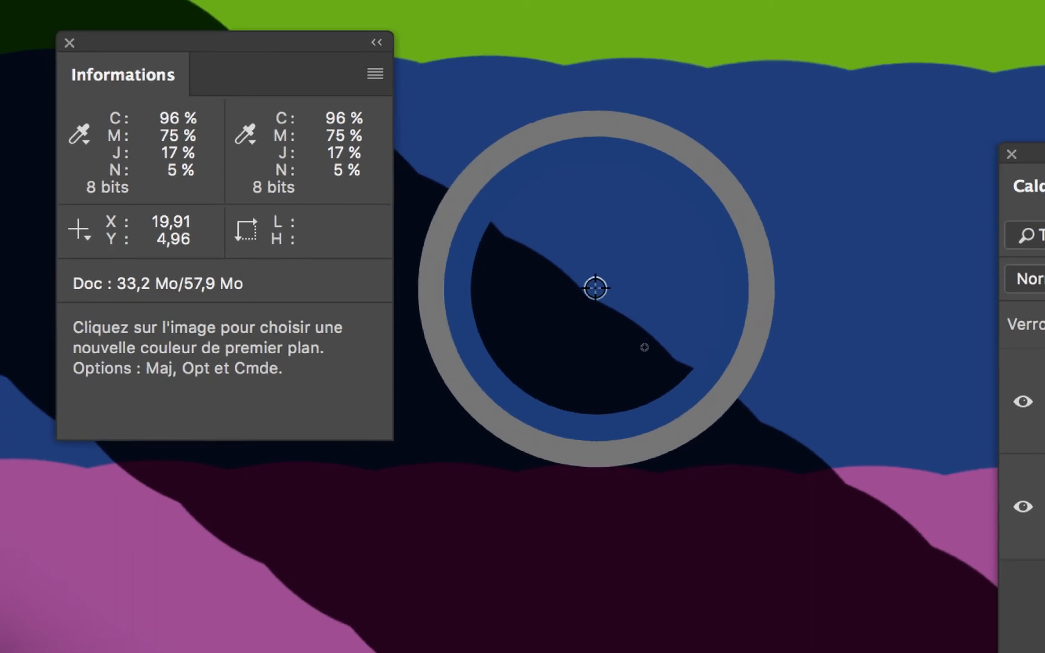
{"action": "left_click_drag", "start_coordinate": [595, 288], "coordinate": [589, 288]}
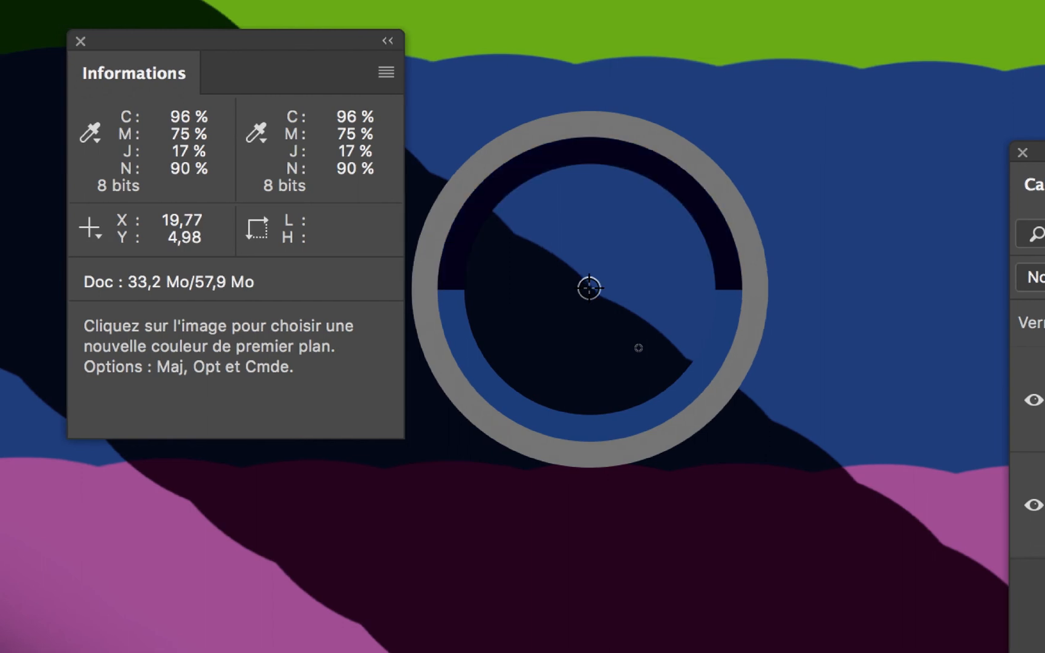
{"action": "left_click_drag", "start_coordinate": [589, 288], "coordinate": [552, 414]}
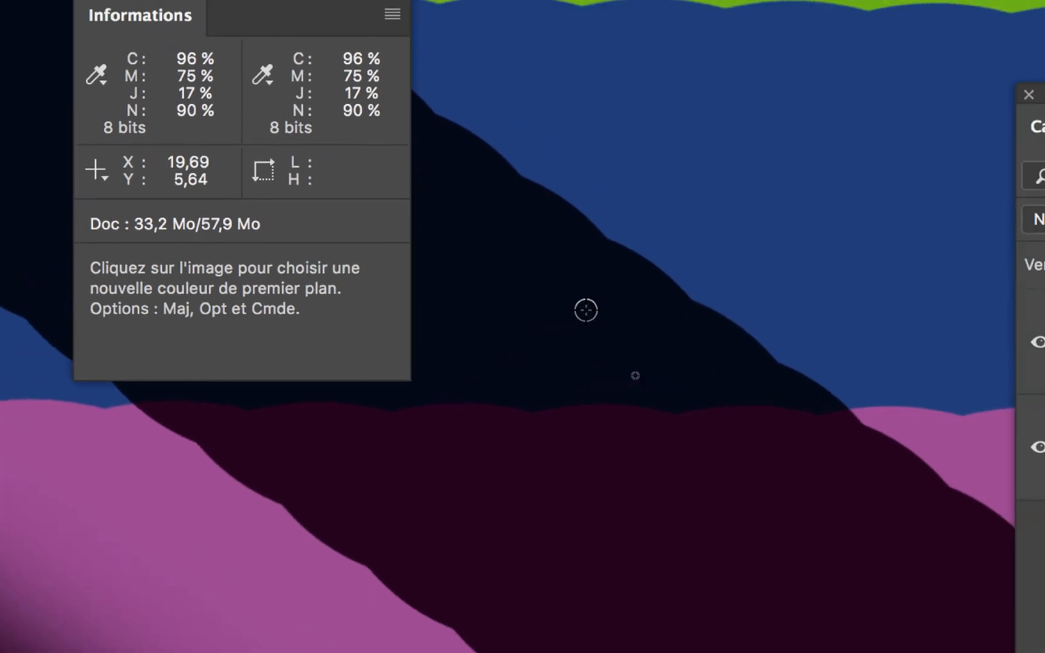
{"action": "left_click_drag", "start_coordinate": [560, 274], "coordinate": [582, 292]}
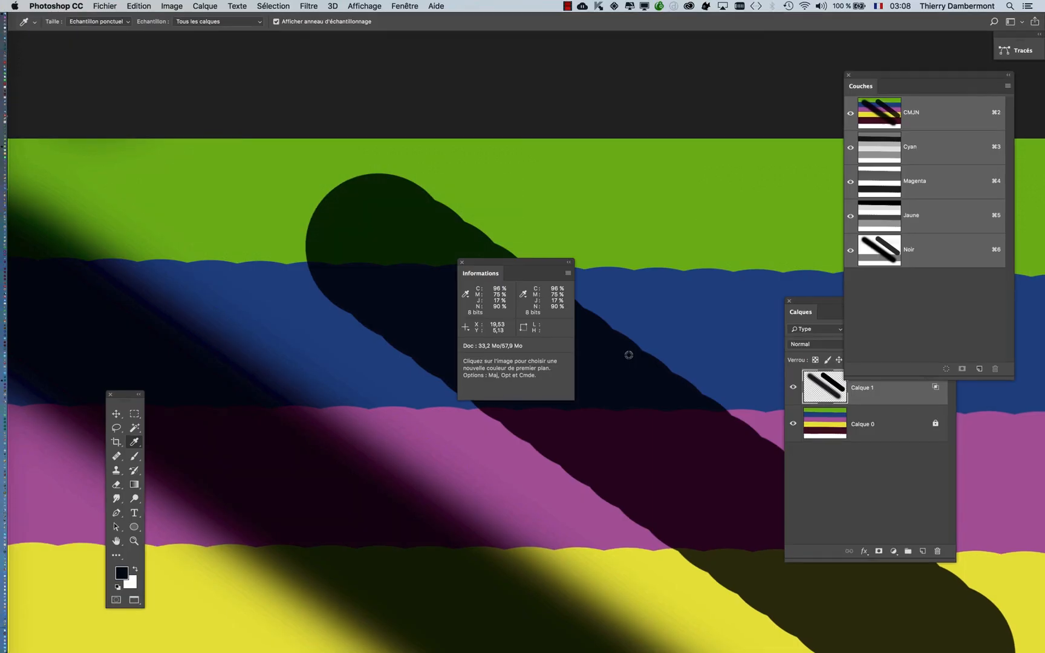